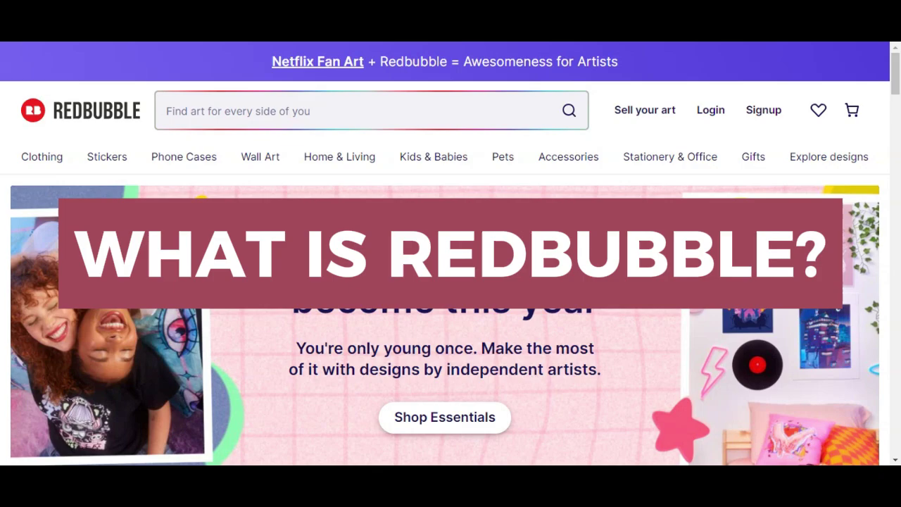
# - Look through the Redbubble homepage's product range categories and featured products
pyautogui.scroll(-2, 740, 216)
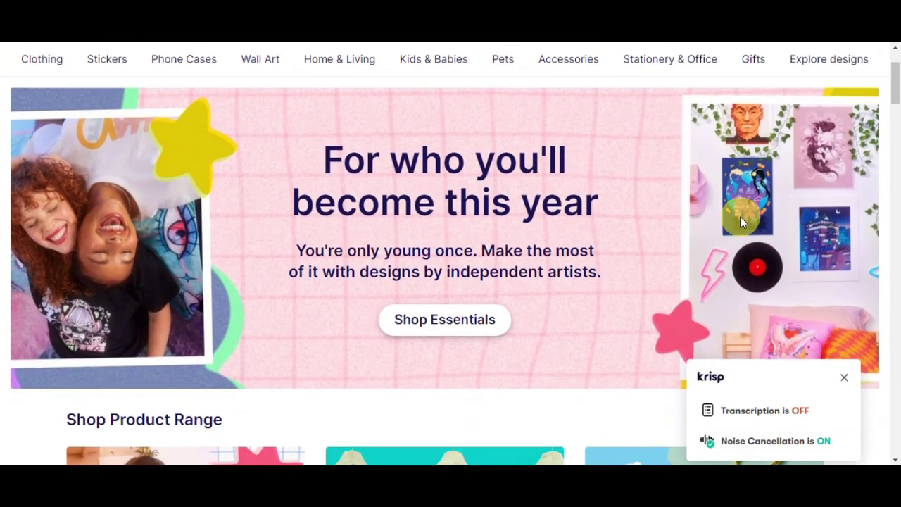
pyautogui.scroll(-2, 740, 216)
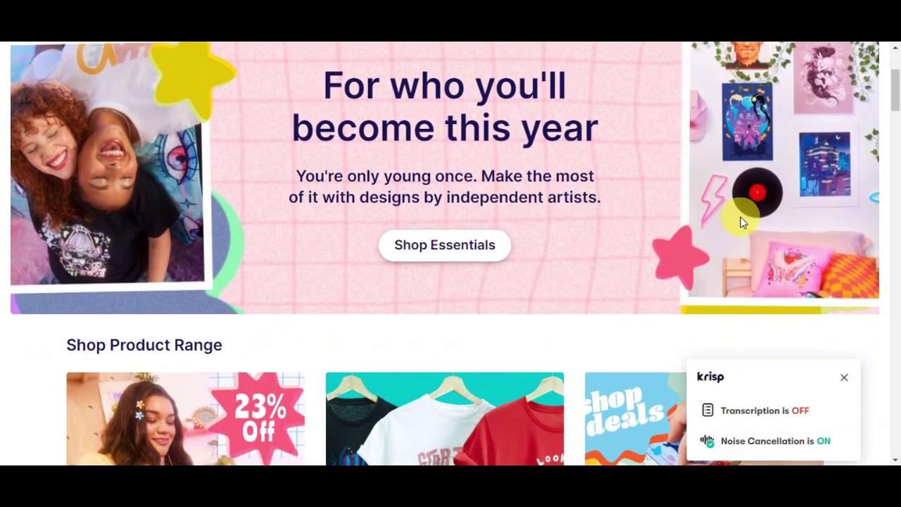
pyautogui.scroll(-1, 741, 222)
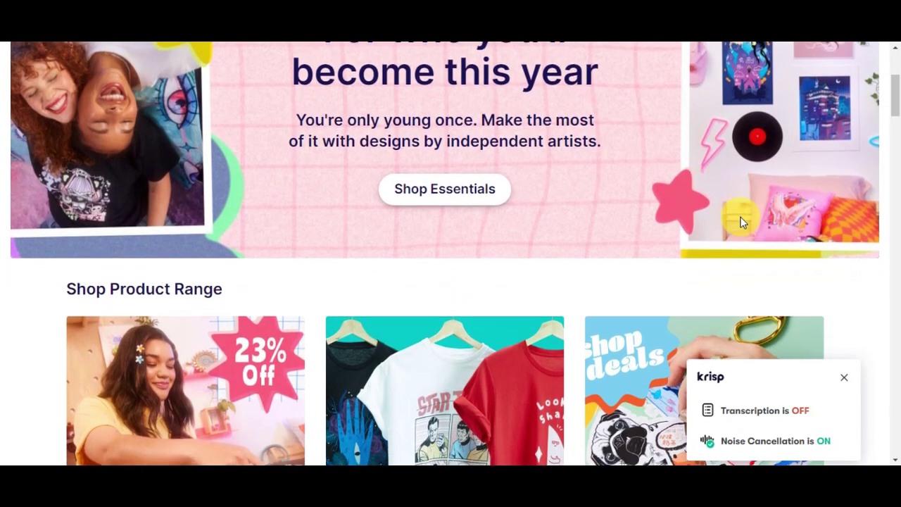
pyautogui.scroll(-1, 740, 222)
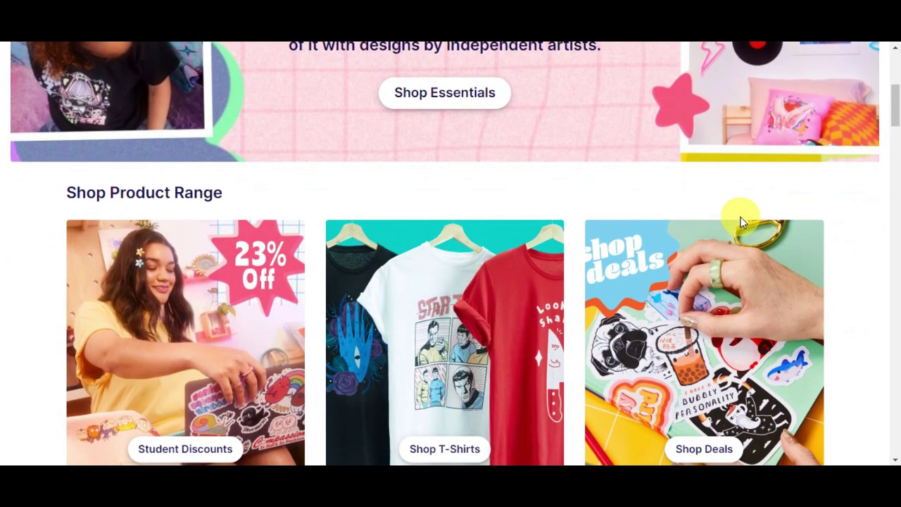
pyautogui.scroll(-2, 740, 222)
pyautogui.scroll(-1, 741, 223)
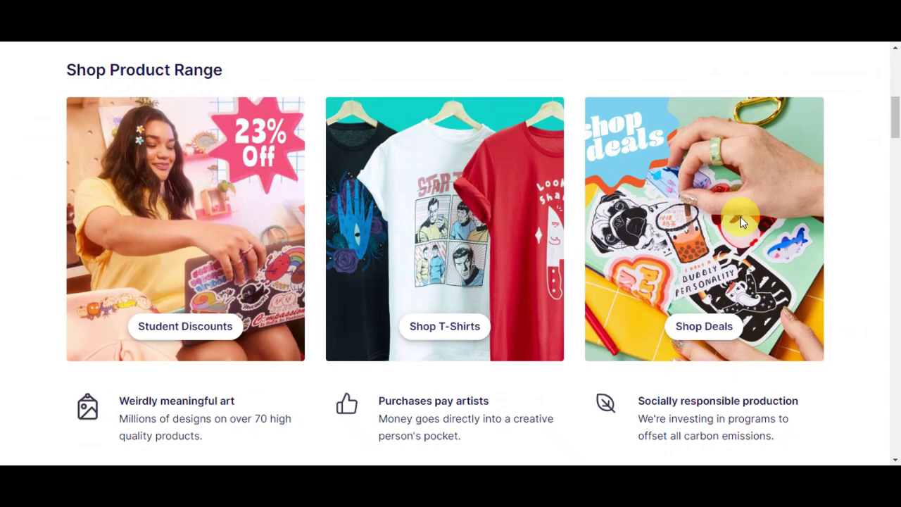
pyautogui.scroll(-2, 739, 222)
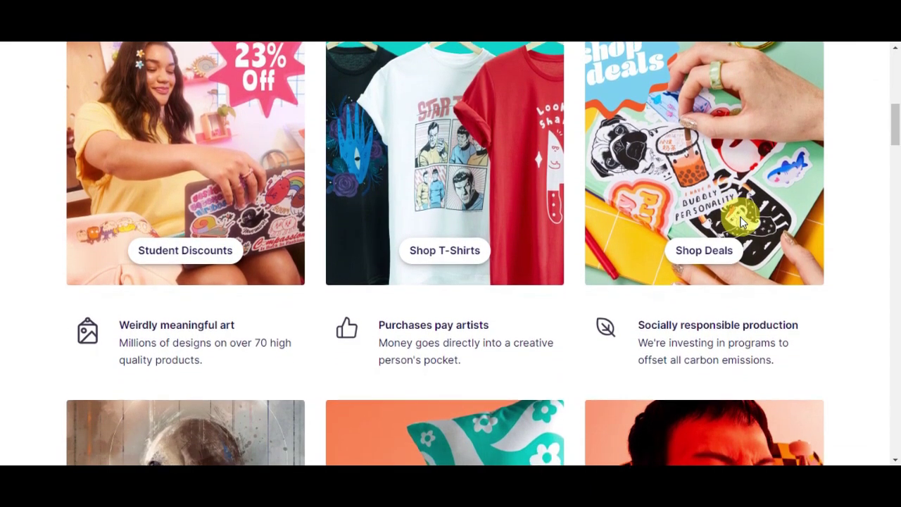
pyautogui.scroll(-1, 740, 222)
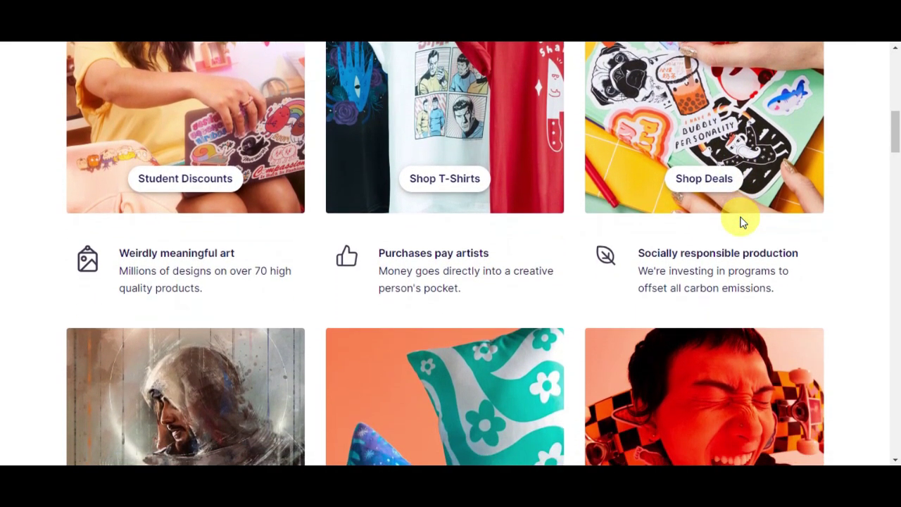
pyautogui.scroll(-1, 740, 223)
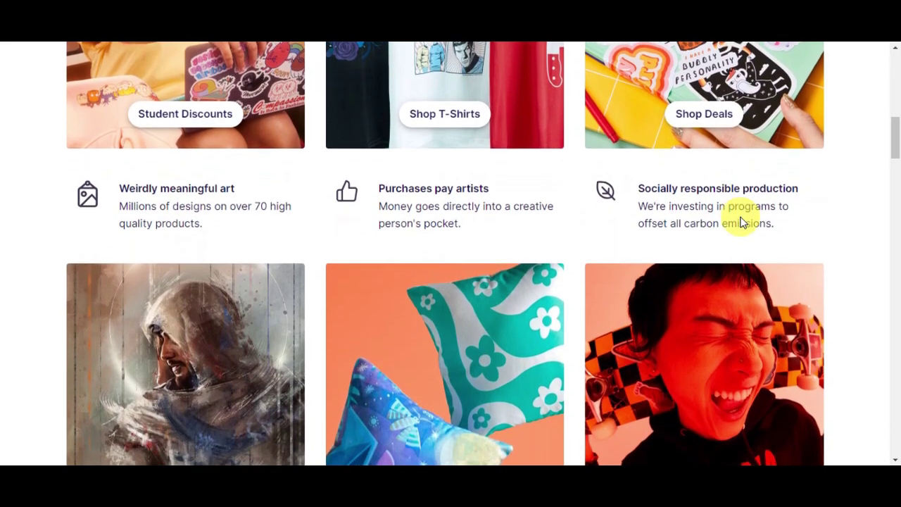
pyautogui.scroll(-2, 740, 223)
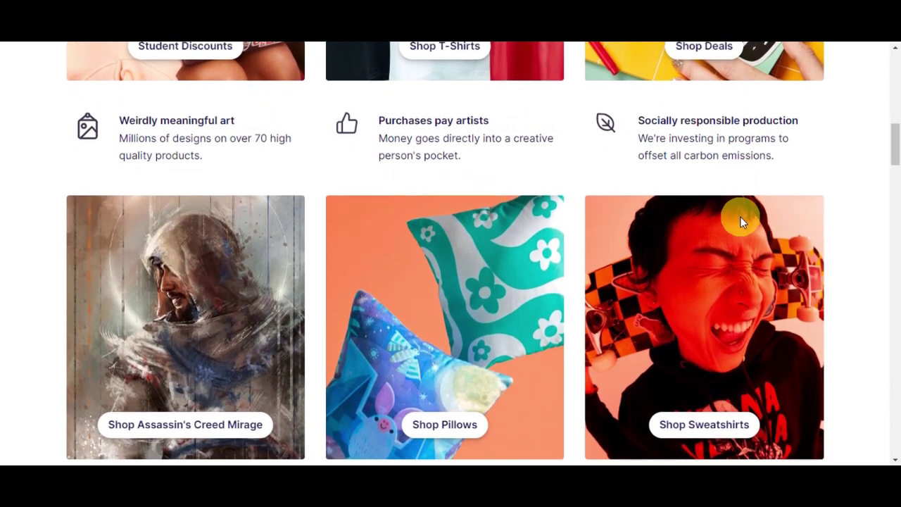
pyautogui.scroll(-2, 741, 217)
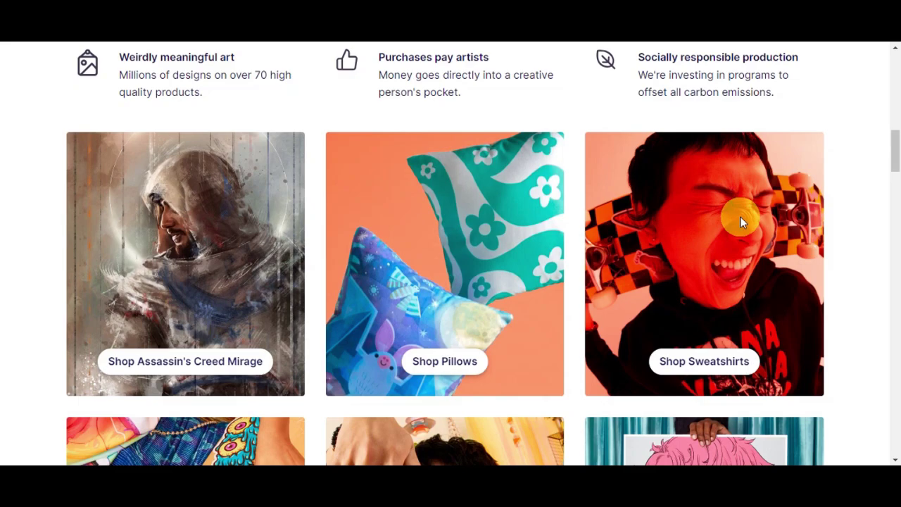
pyautogui.scroll(-1, 740, 222)
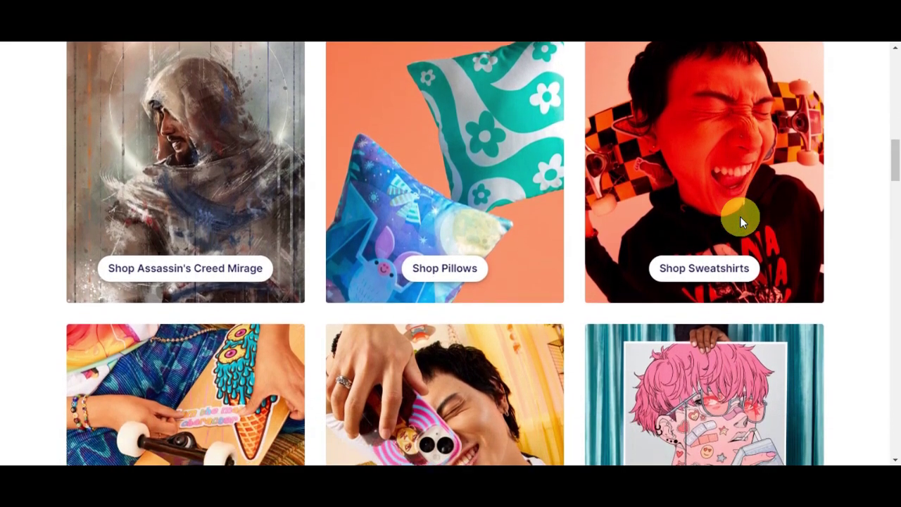
pyautogui.scroll(-1, 740, 223)
pyautogui.scroll(-3, 740, 222)
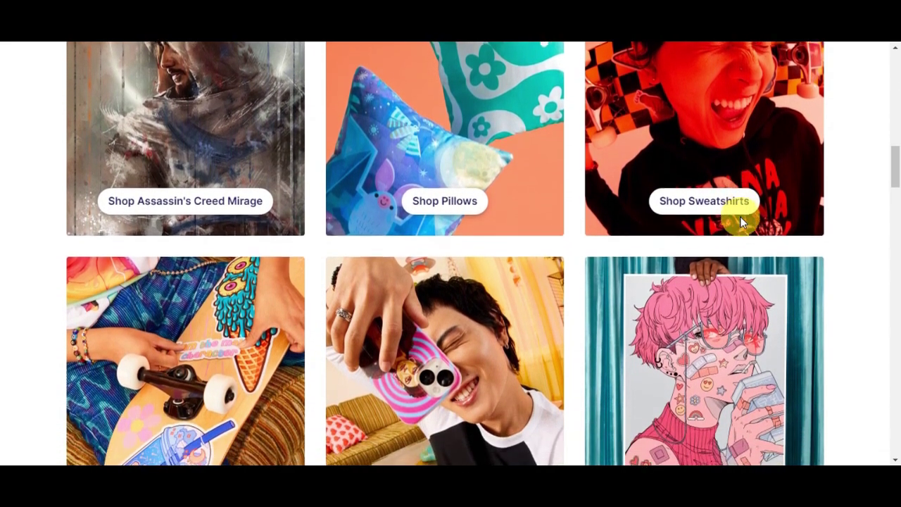
pyautogui.scroll(-3, 740, 222)
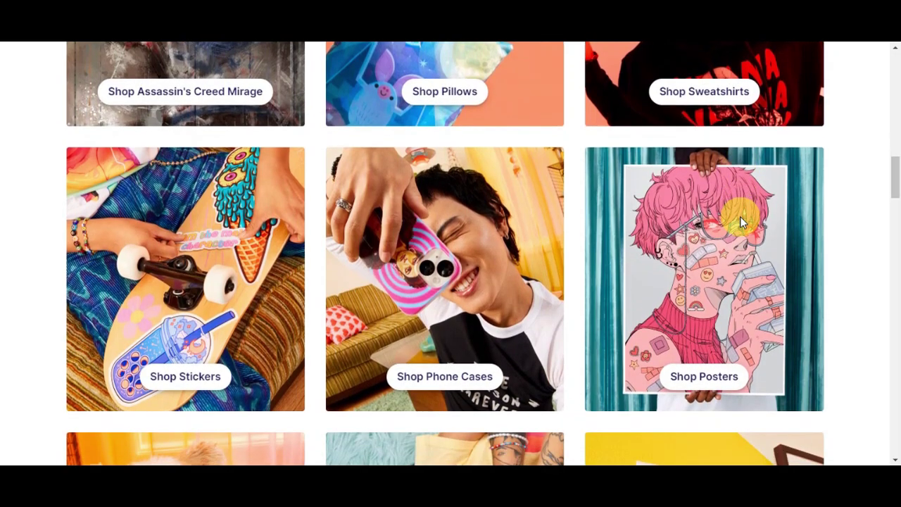
pyautogui.scroll(-5, 739, 223)
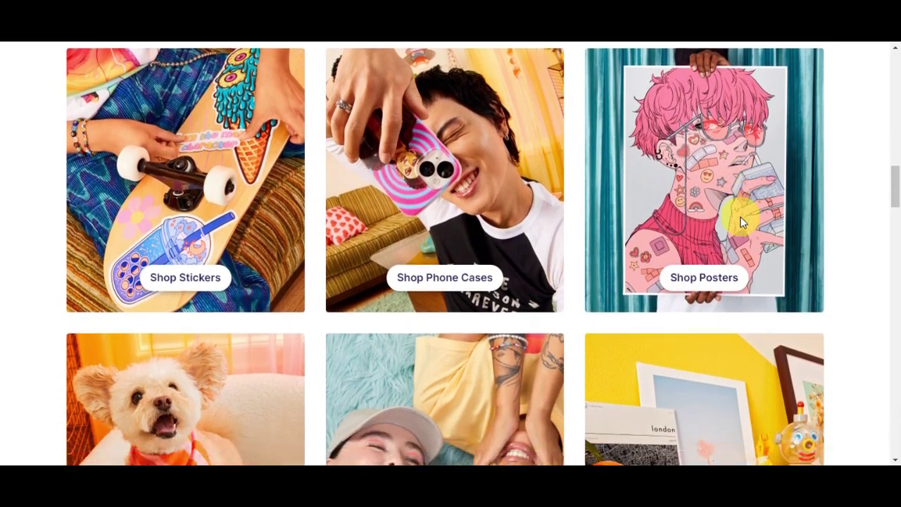
pyautogui.scroll(-5, 740, 222)
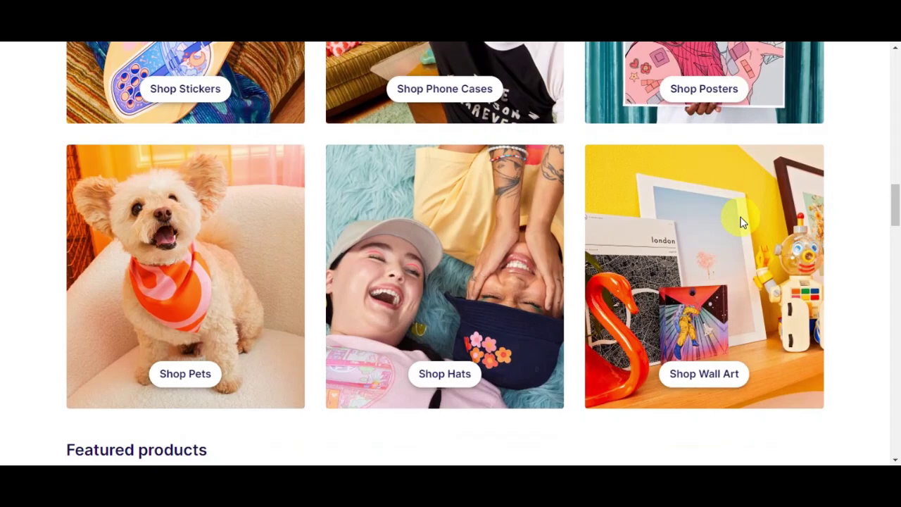
pyautogui.scroll(-6, 739, 222)
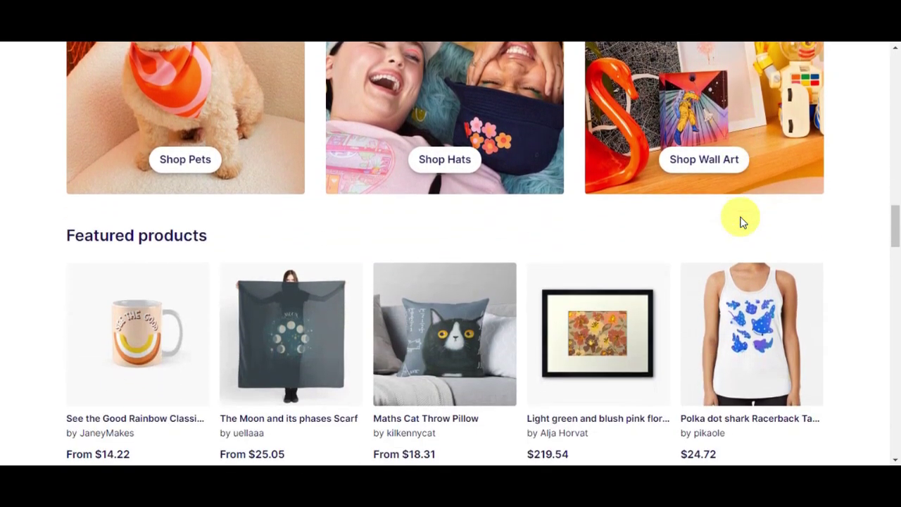
pyautogui.hscroll(1, 740, 223)
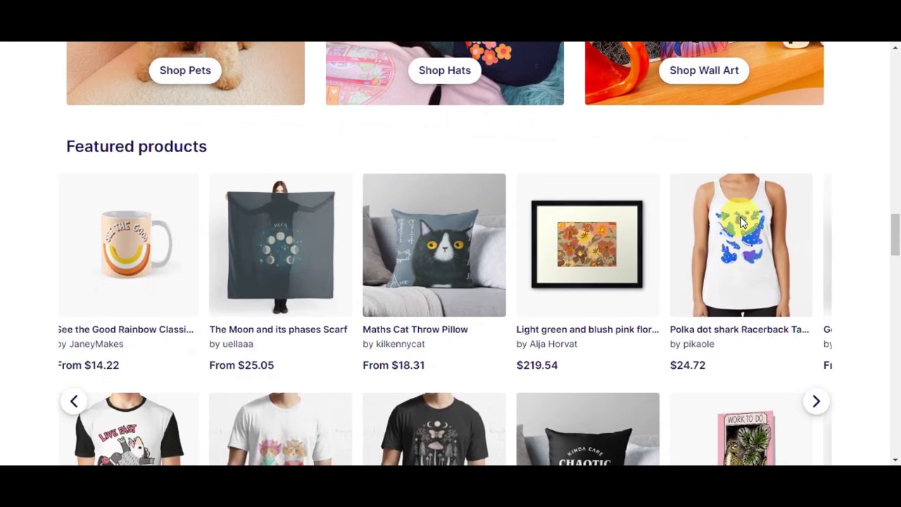
pyautogui.scroll(-2, 740, 222)
pyautogui.scroll(-1, 740, 222)
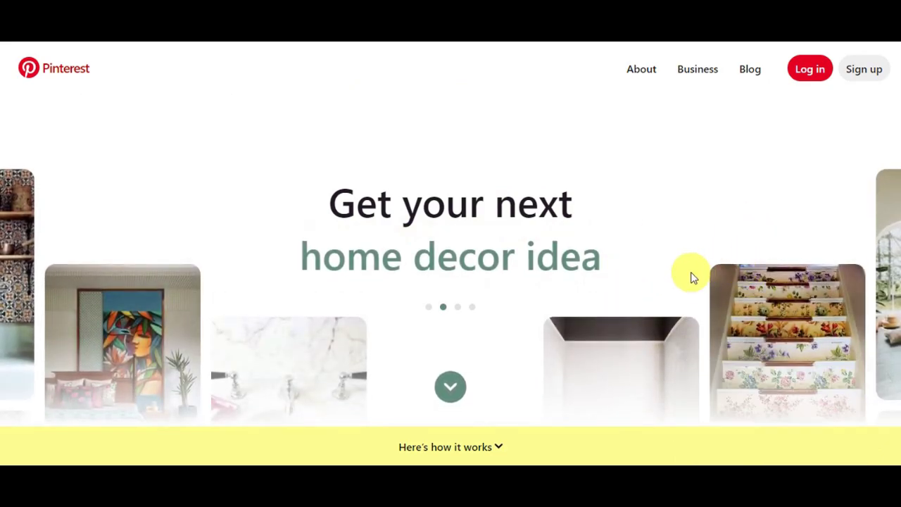
# - Switch to Pinterest and look through its homepage, including the save ideas section and the sign-up form
pyautogui.scroll(-3, 690, 277)
pyautogui.scroll(-2, 691, 277)
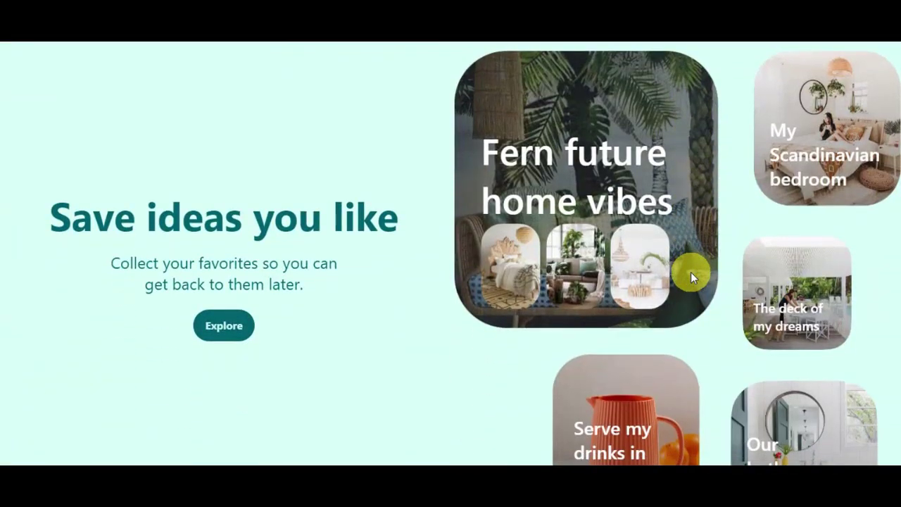
pyautogui.scroll(-3, 691, 275)
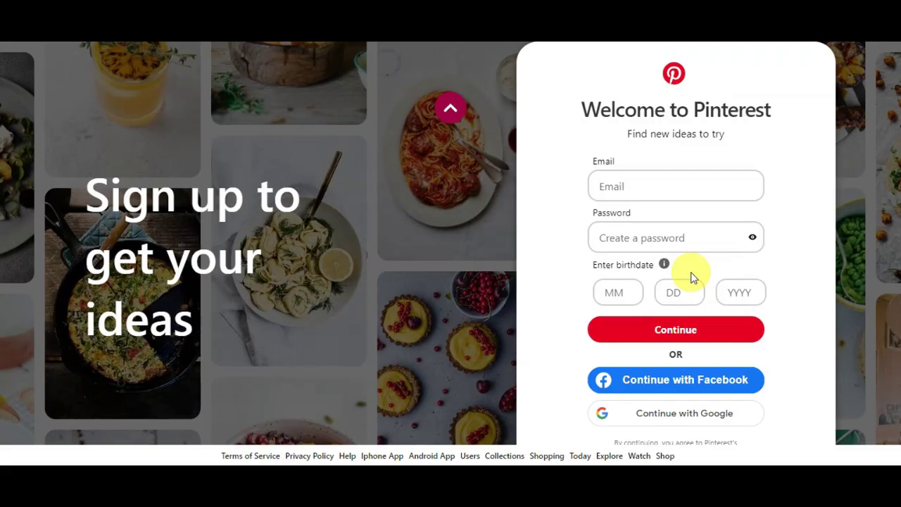
pyautogui.scroll(5, 691, 276)
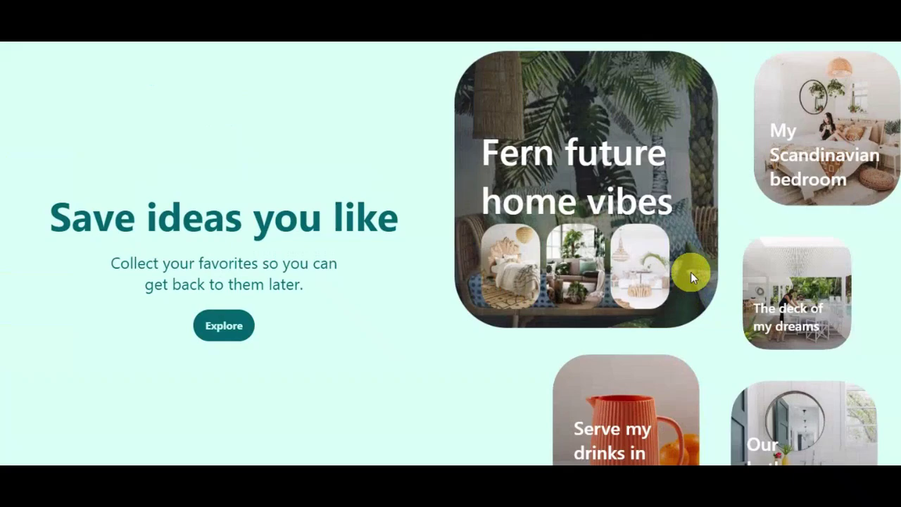
pyautogui.scroll(5, 691, 276)
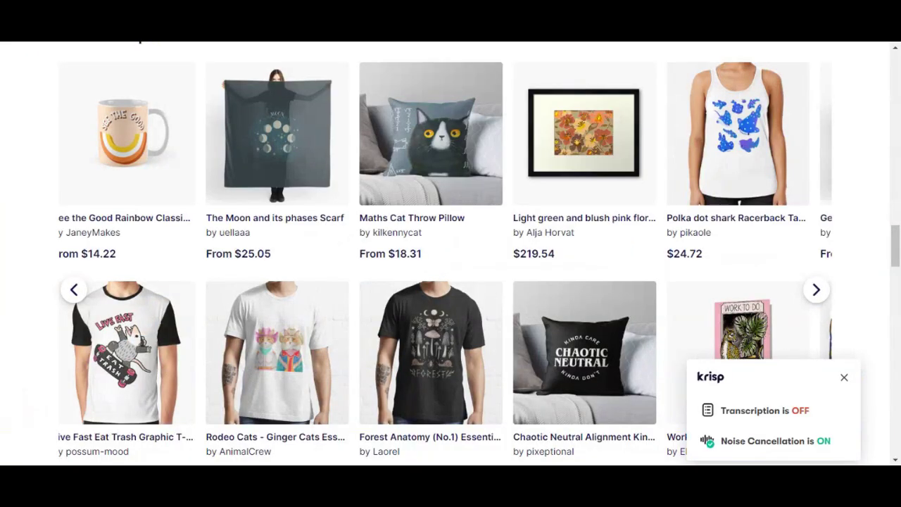
# - Switch back to Redbubble, open the account sign-up form and choose the Artist signup option
pyautogui.scroll(15, 873, 152)
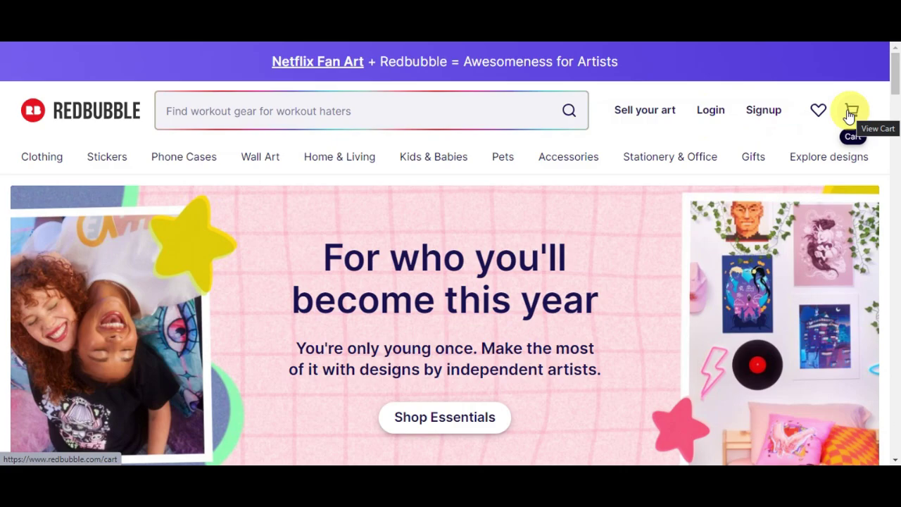
pyautogui.click(764, 113)
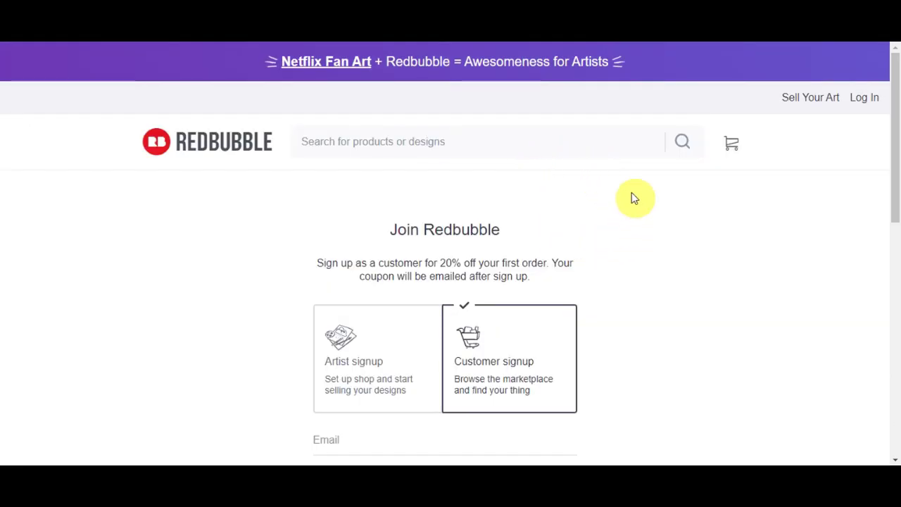
pyautogui.scroll(-3, 553, 211)
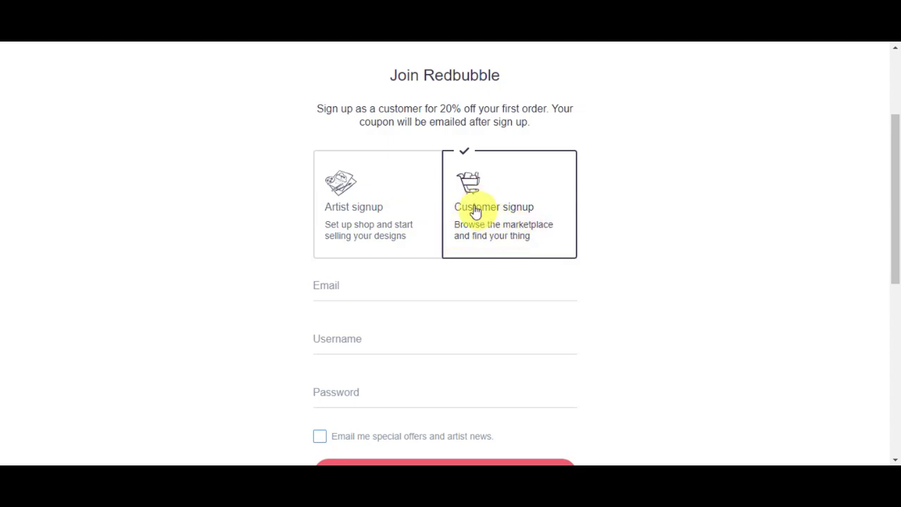
pyautogui.click(386, 192)
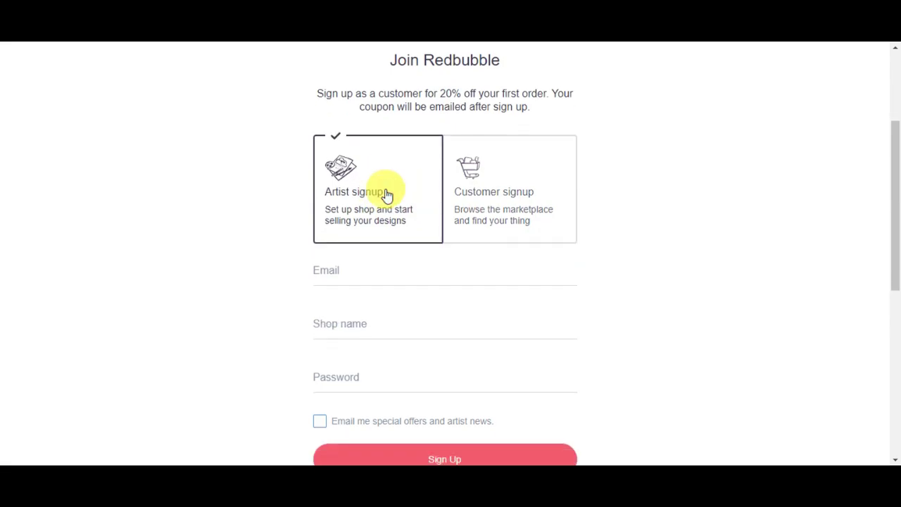
pyautogui.scroll(-2, 386, 194)
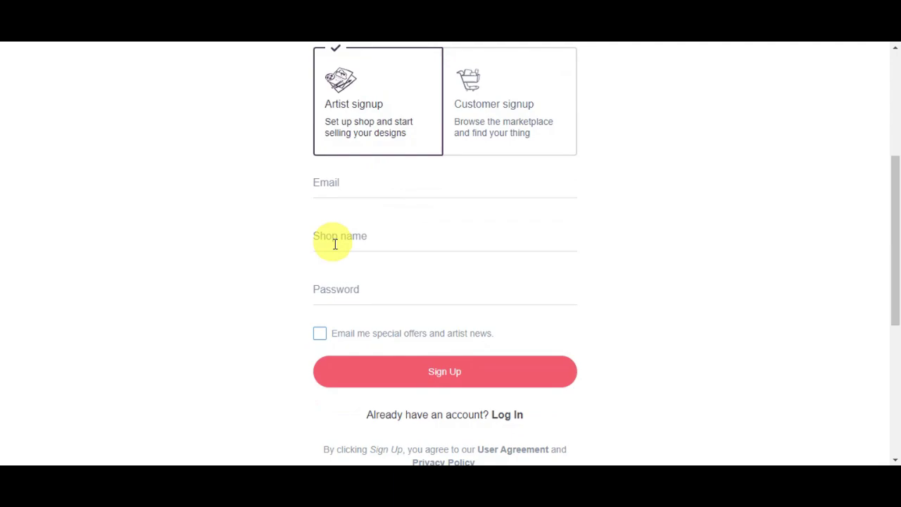
pyautogui.scroll(-1, 343, 266)
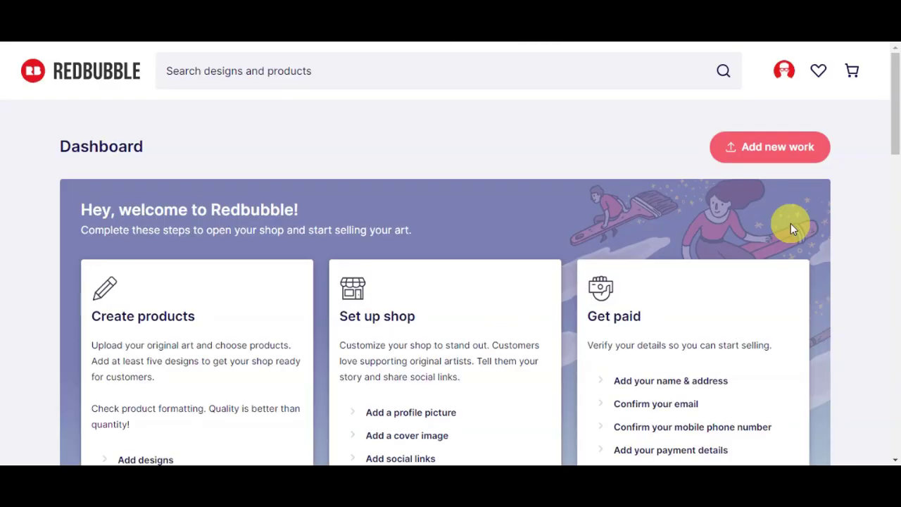
# - Review the shop setup steps on the artist dashboard and open Add designs under Create products
pyautogui.scroll(-1, 864, 219)
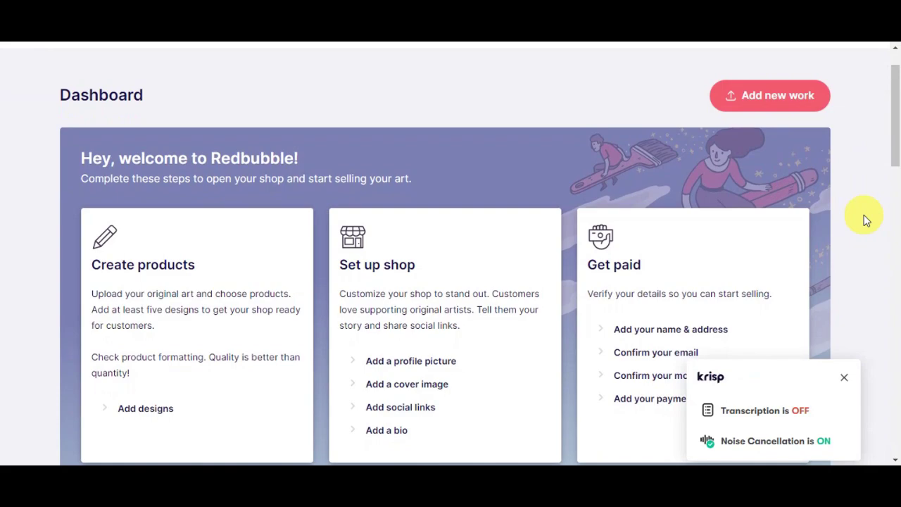
pyautogui.scroll(-1, 865, 219)
pyautogui.scroll(-1, 864, 219)
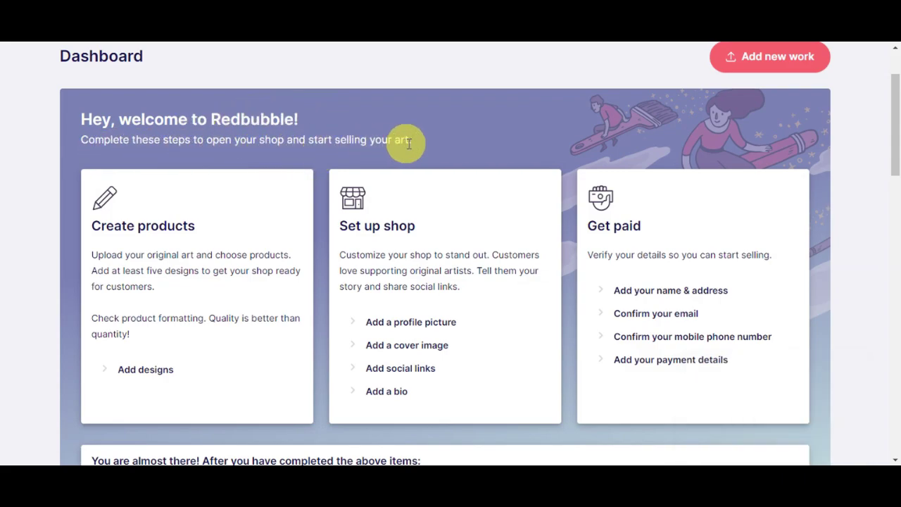
pyautogui.scroll(-1, 414, 150)
pyautogui.scroll(-2, 414, 149)
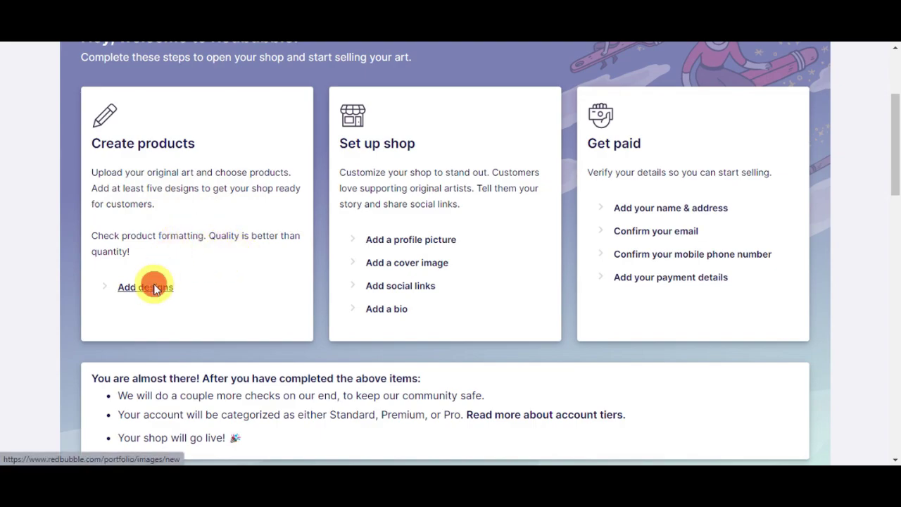
pyautogui.click(155, 288)
# - Examine the options for uploading new work or copying an existing work, including the file requirements
pyautogui.scroll(-2, 297, 251)
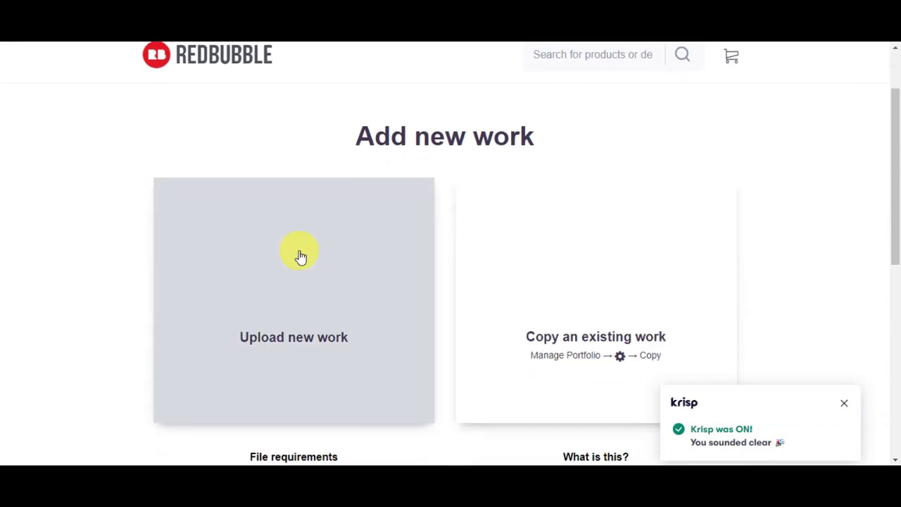
pyautogui.scroll(-3, 301, 256)
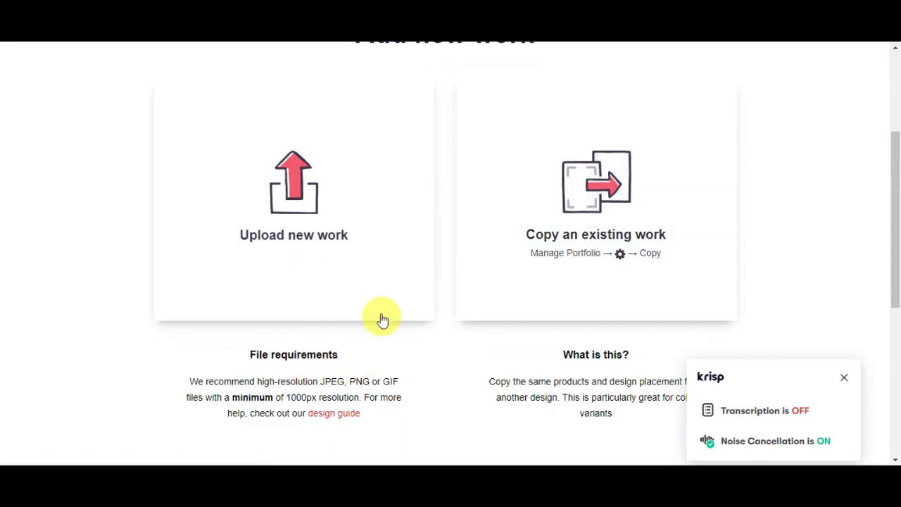
pyautogui.scroll(-1, 380, 397)
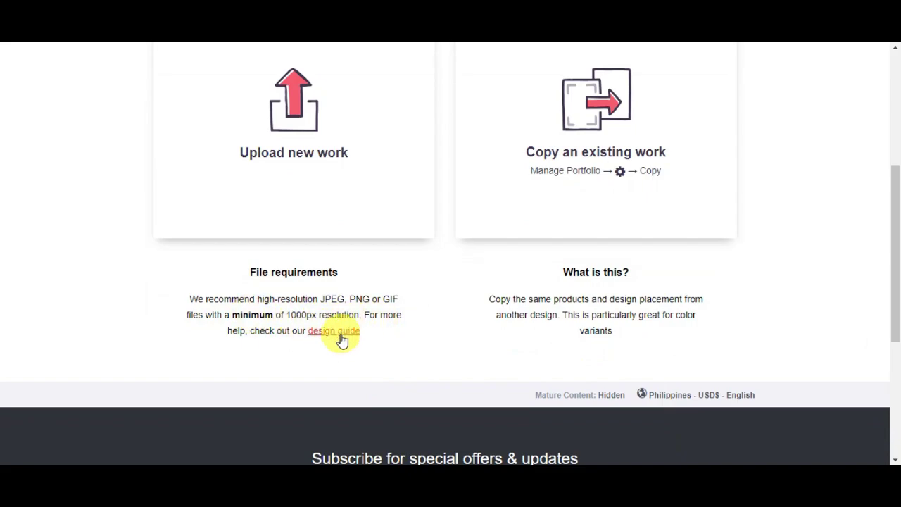
pyautogui.scroll(1, 514, 321)
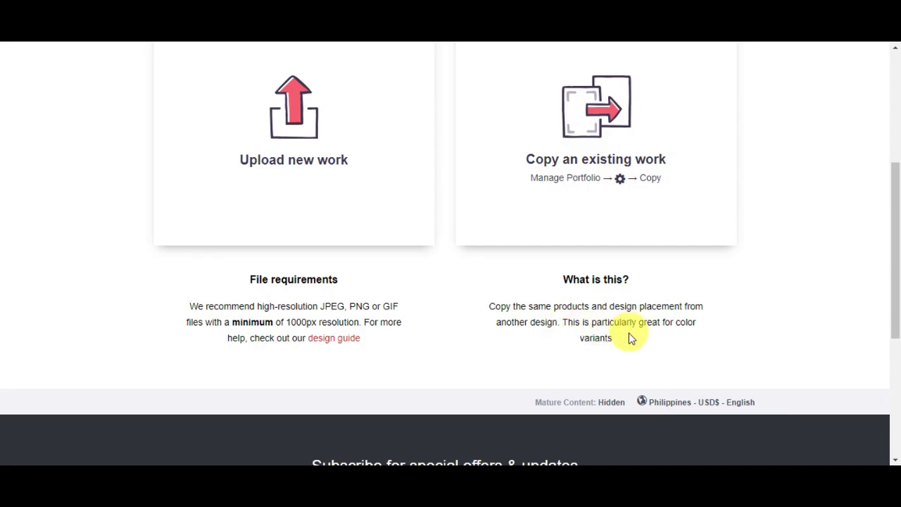
# - Upload the Pexels dog photo from the Desktop as a new work
pyautogui.scroll(1, 656, 317)
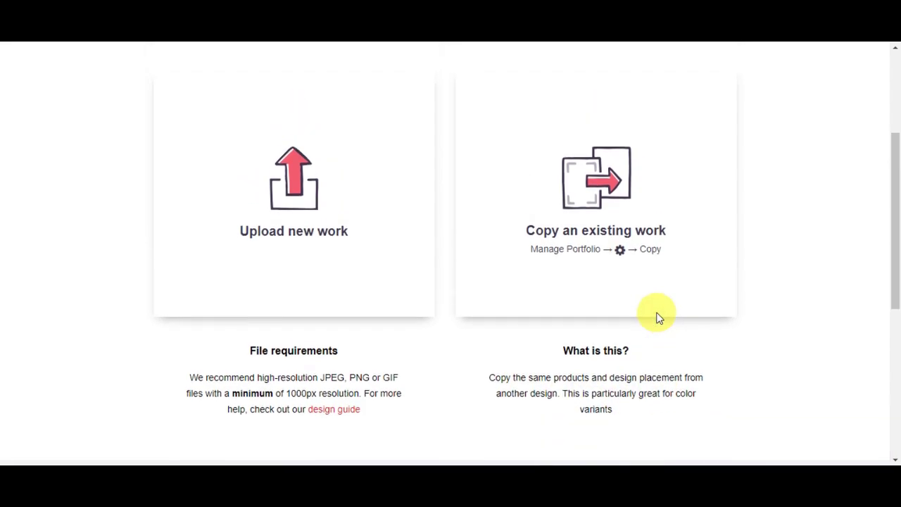
pyautogui.click(362, 183)
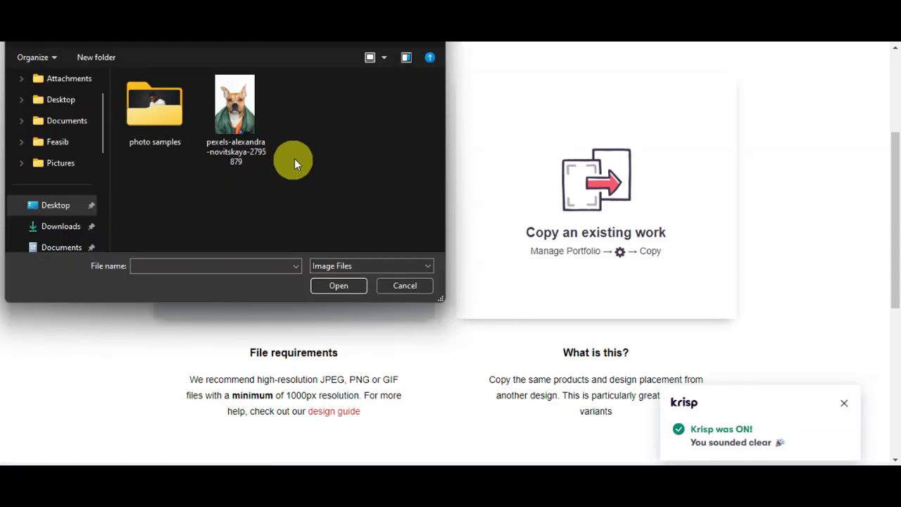
pyautogui.click(239, 105)
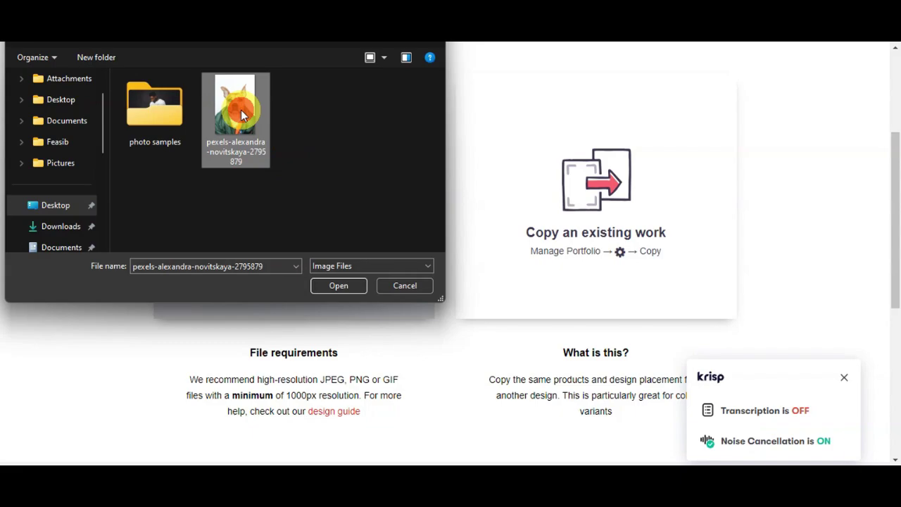
pyautogui.click(331, 286)
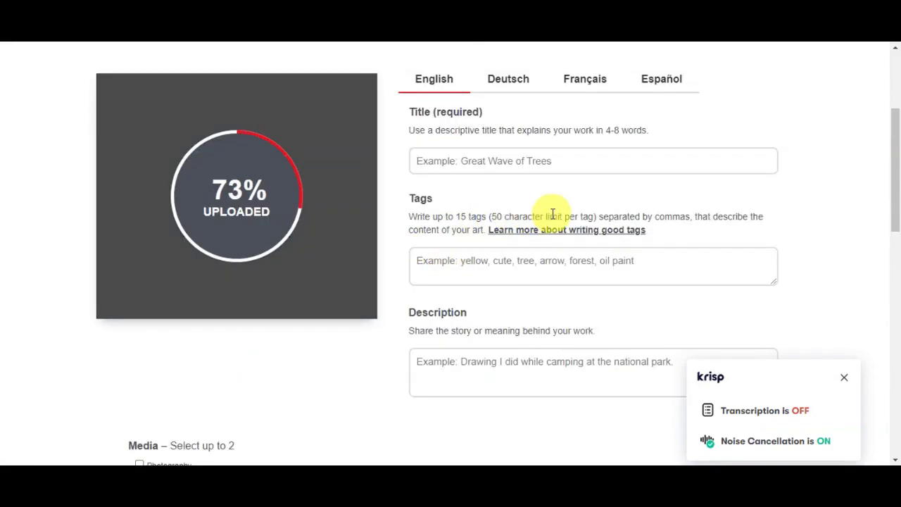
# - Title the work "Dog in a jacket" and add the tags "dogs, cute, jacket"
pyautogui.scroll(-1, 549, 211)
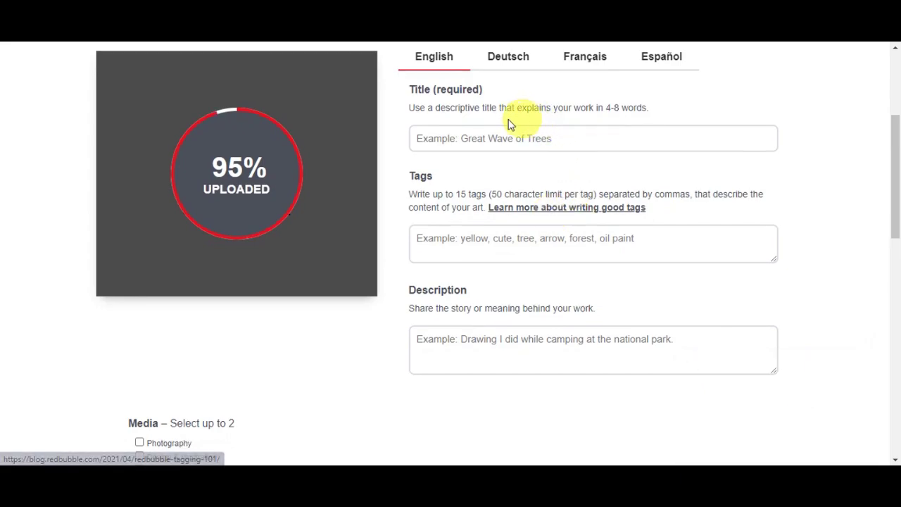
pyautogui.click(508, 146)
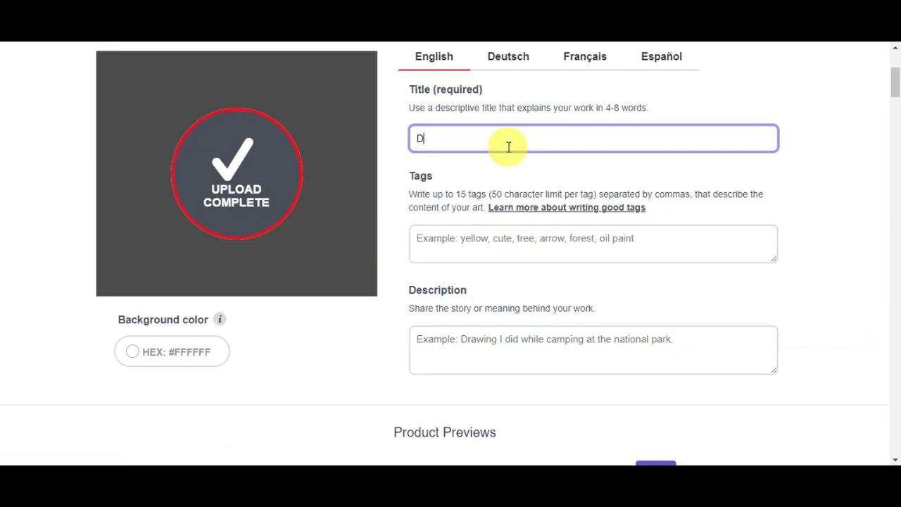
pyautogui.write('Dog in a jacket')
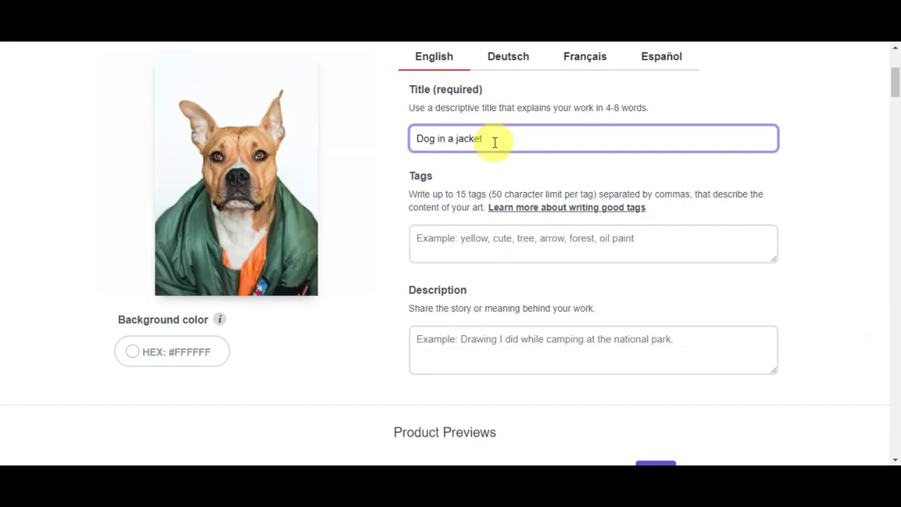
pyautogui.scroll(-1, 495, 143)
pyautogui.click(473, 198)
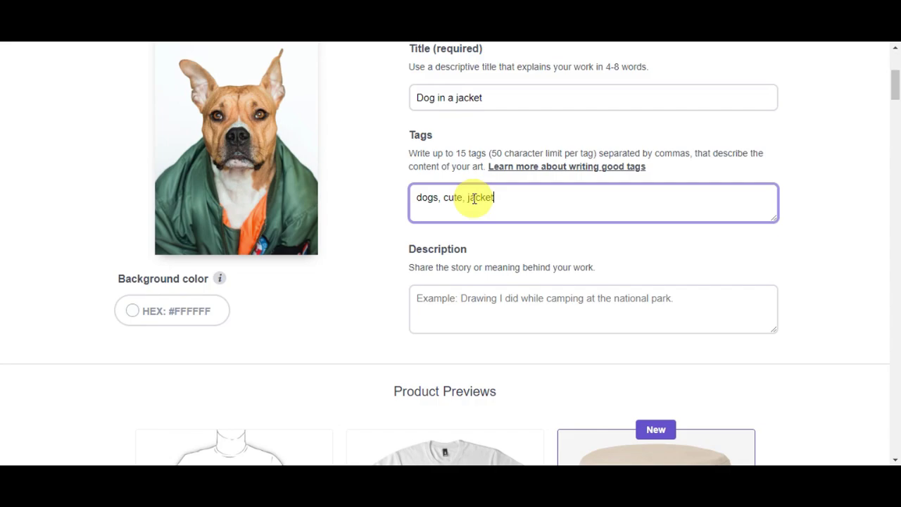
# - Enter the work's description as "This is acdog wearing a jacket"
pyautogui.scroll(-1, 473, 198)
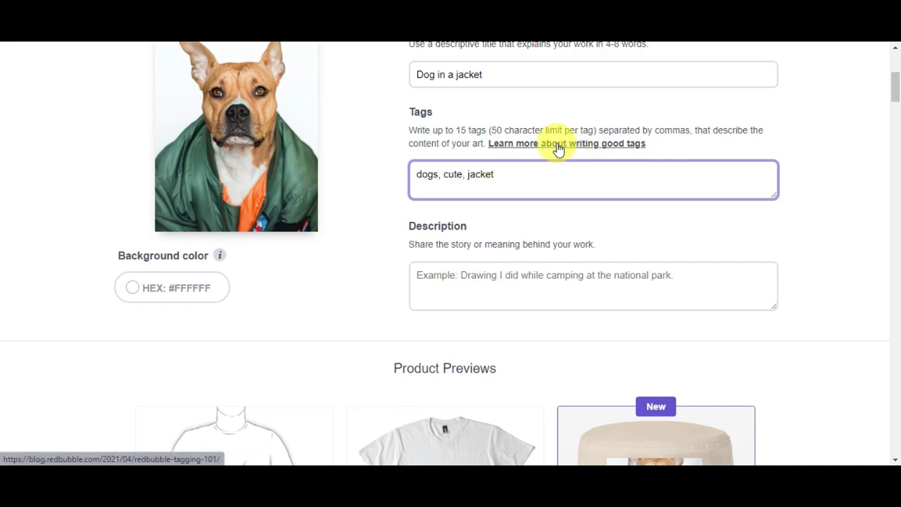
pyautogui.scroll(-1, 558, 150)
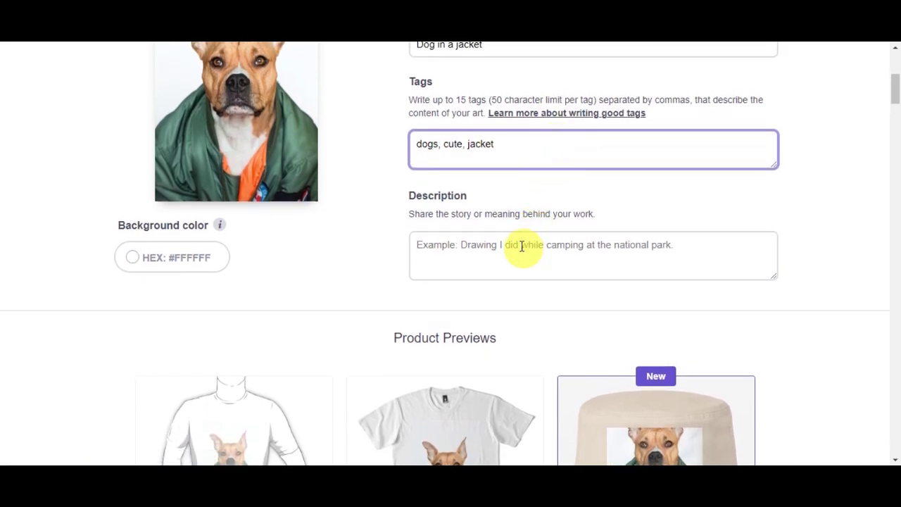
pyautogui.click(496, 258)
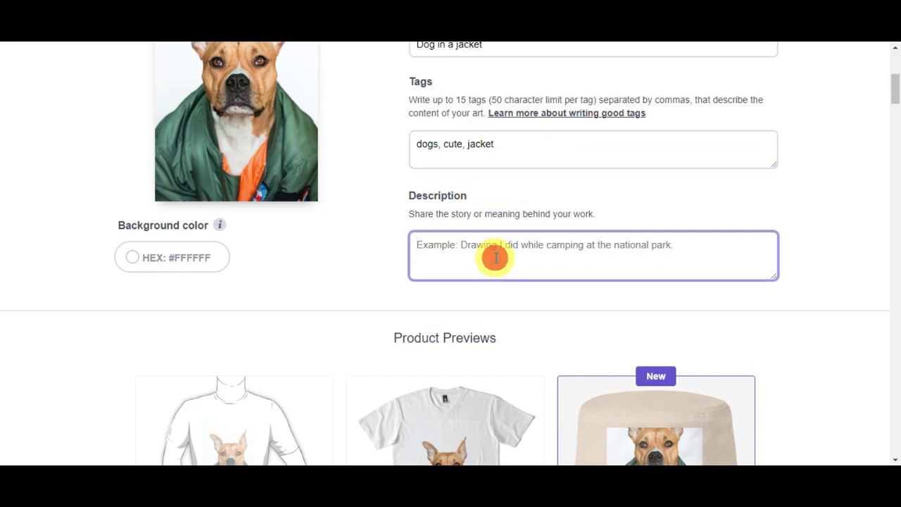
pyautogui.write('This is adog wearing a jacket')
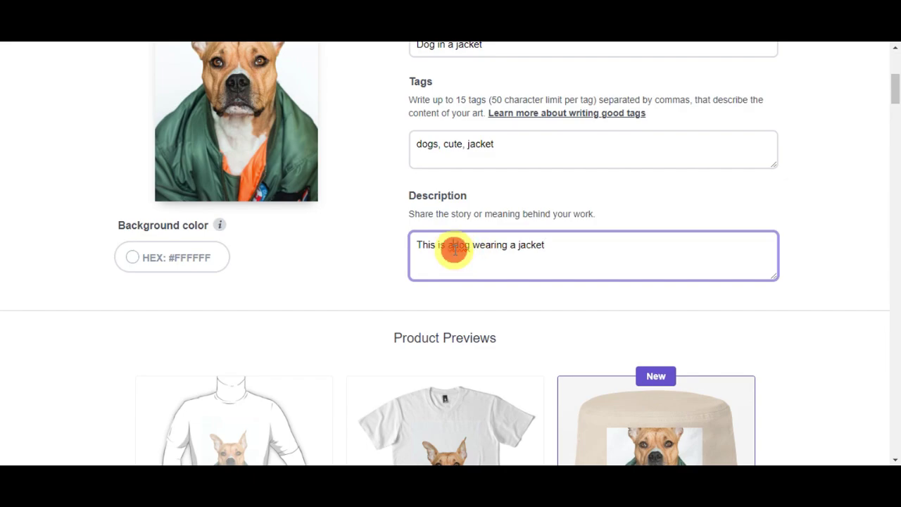
pyautogui.write('c')
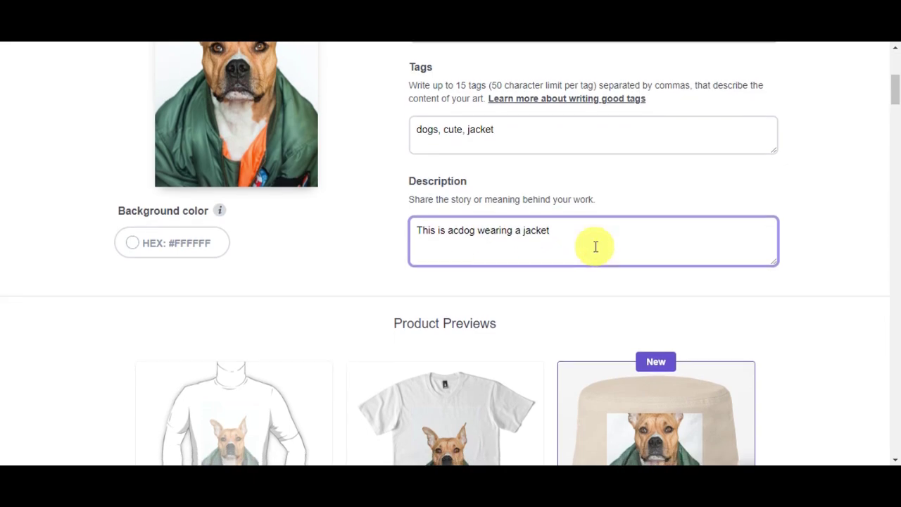
# - Review the product previews and disable Phone Cases & Skins and Pillows & Totes for this work
pyautogui.scroll(2, 596, 245)
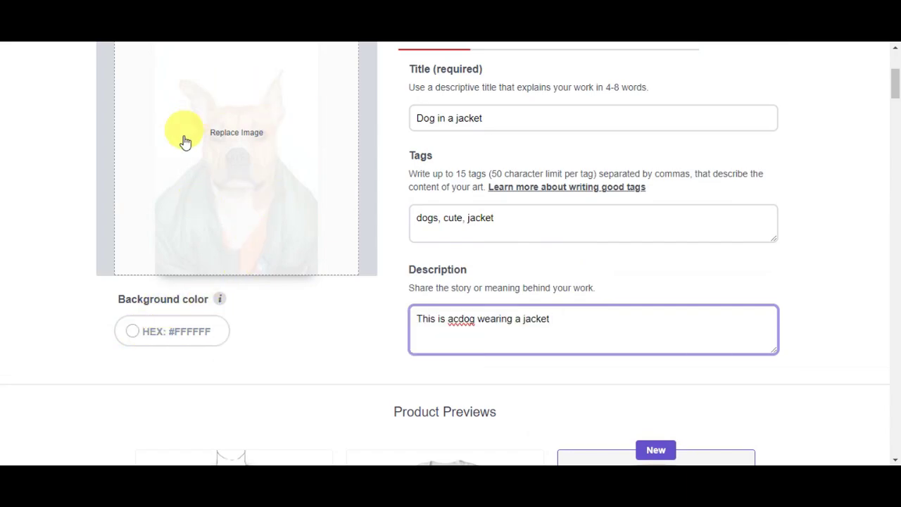
pyautogui.scroll(2, 261, 175)
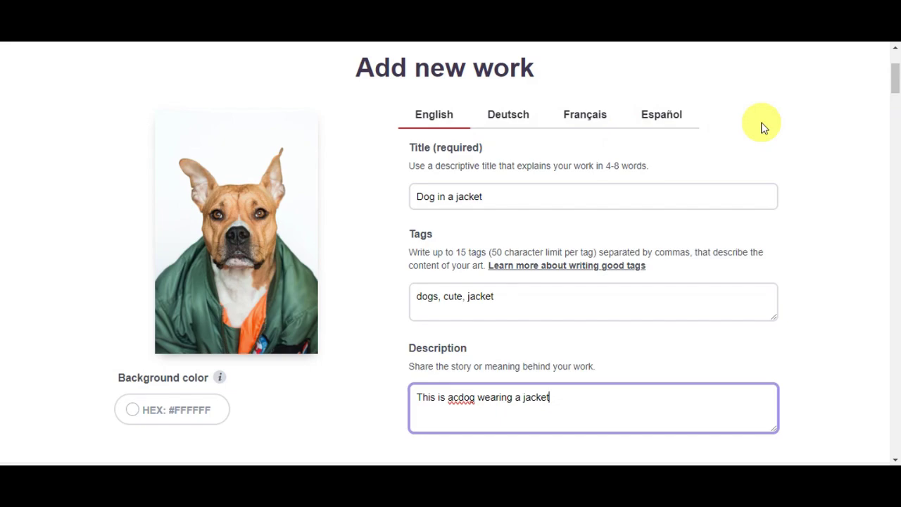
pyautogui.scroll(-5, 850, 139)
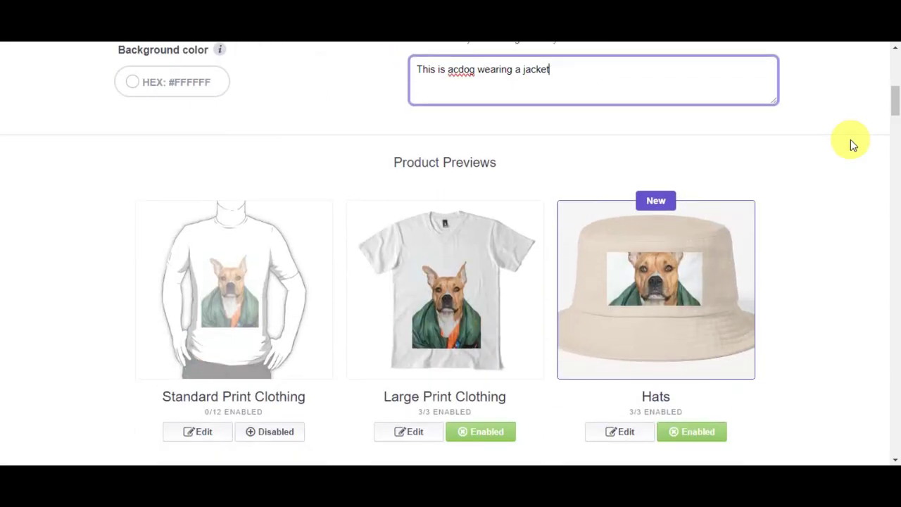
pyautogui.scroll(-1, 850, 139)
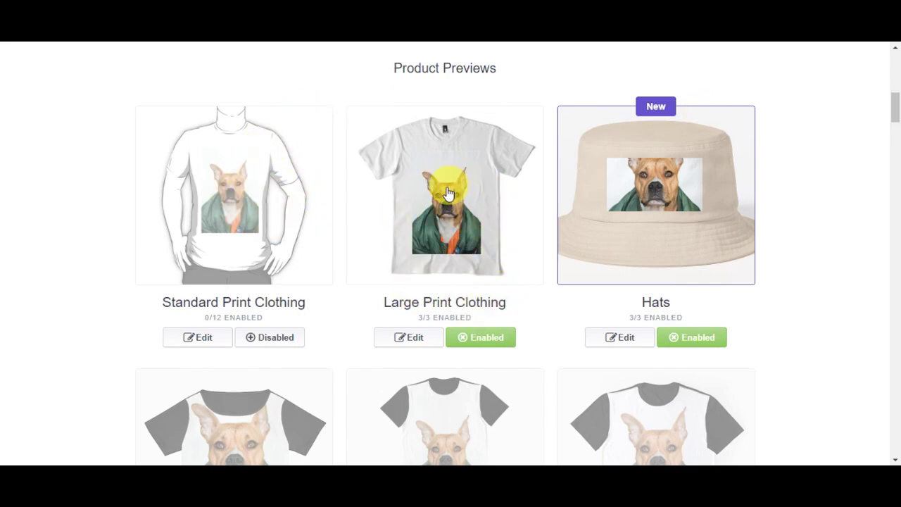
pyautogui.scroll(-4, 671, 262)
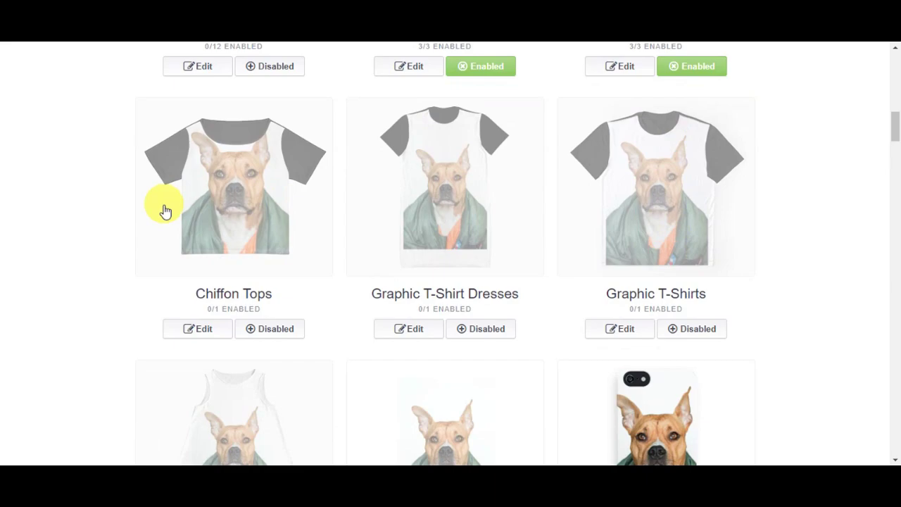
pyautogui.scroll(-4, 563, 256)
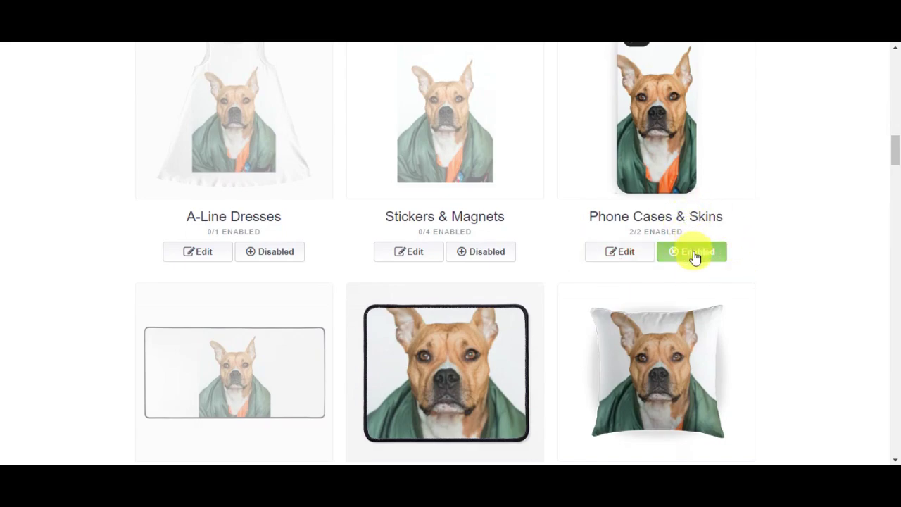
pyautogui.click(695, 255)
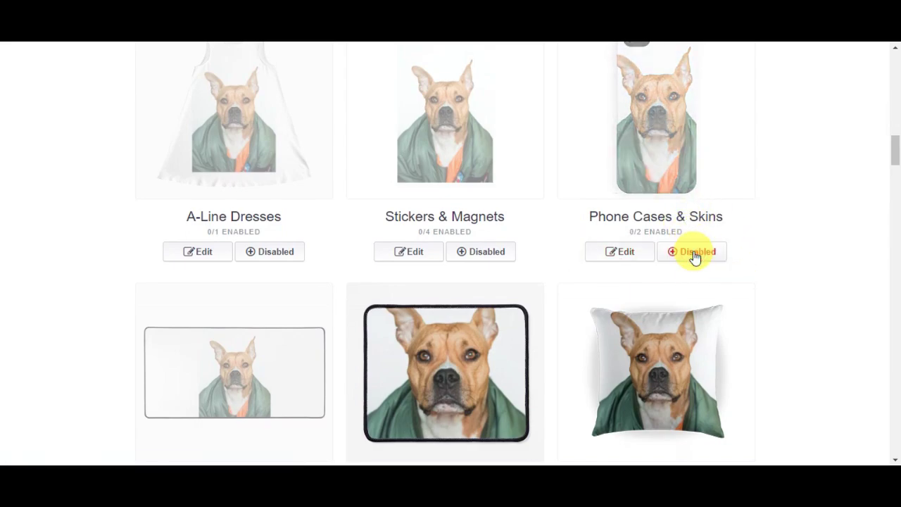
pyautogui.scroll(-2, 724, 306)
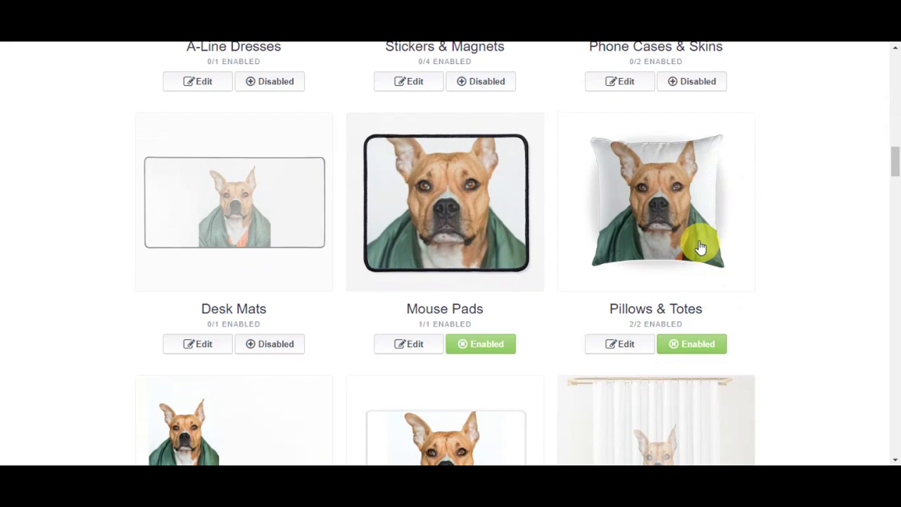
pyautogui.click(689, 345)
# - Disable Prints, Cards & Posters, Pouches, Laptop Skins & Sleeves, and Mouse Pads for this work
pyautogui.scroll(-5, 688, 348)
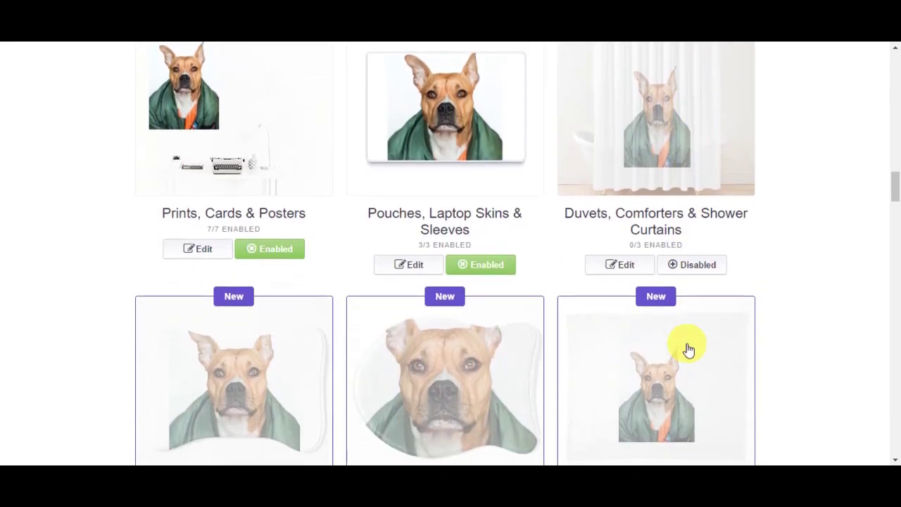
pyautogui.scroll(1, 684, 348)
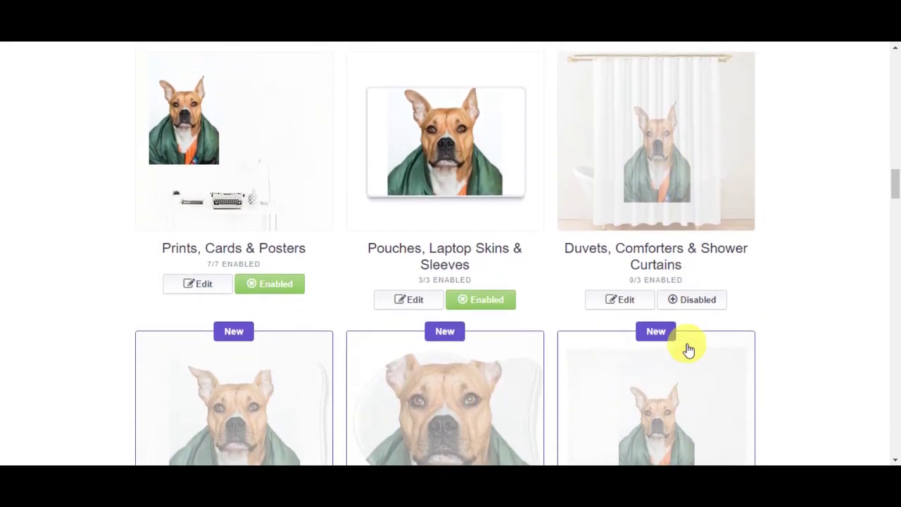
pyautogui.click(274, 285)
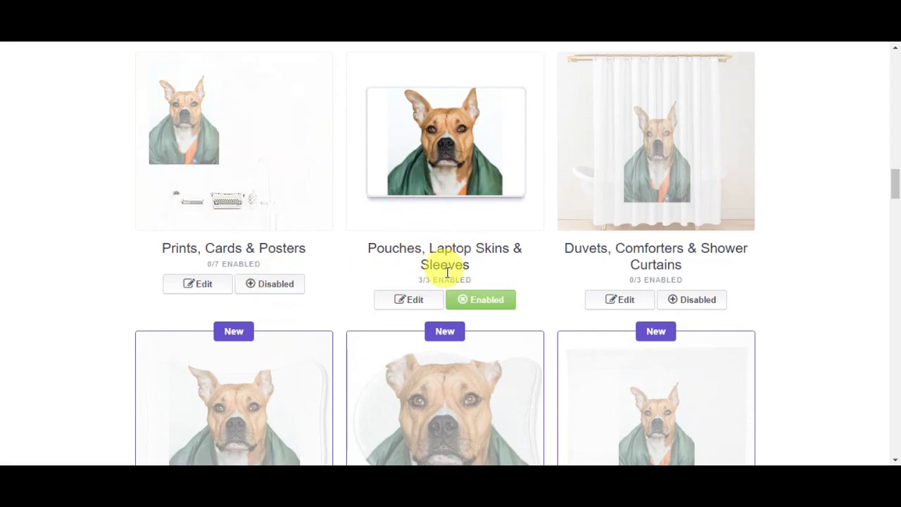
pyautogui.click(481, 297)
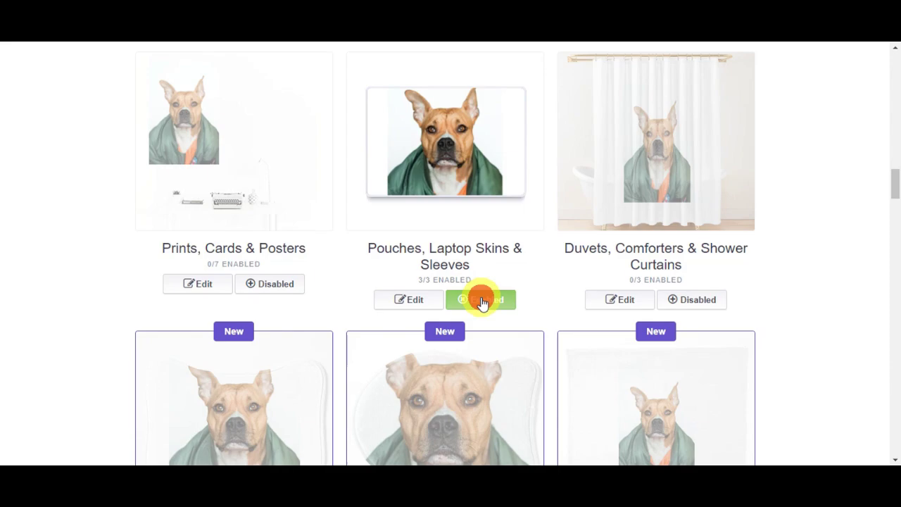
pyautogui.scroll(5, 481, 303)
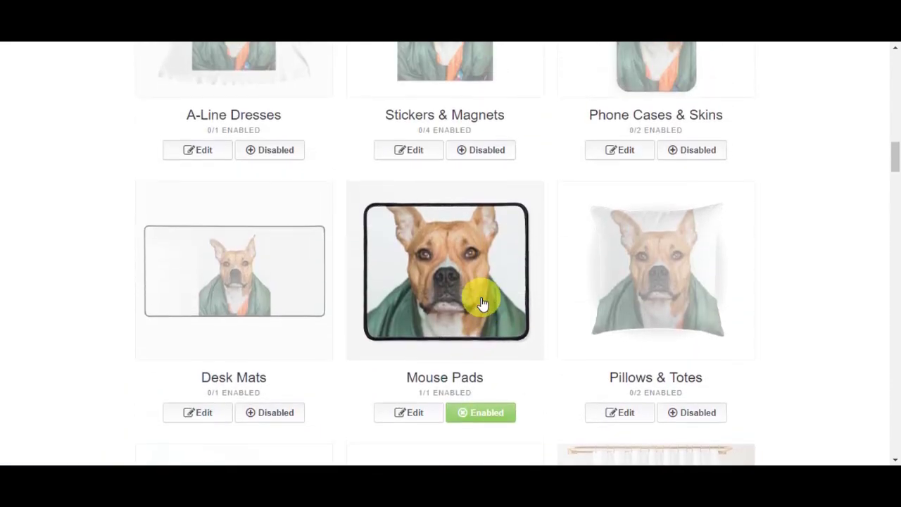
pyautogui.scroll(-1, 481, 303)
pyautogui.click(475, 391)
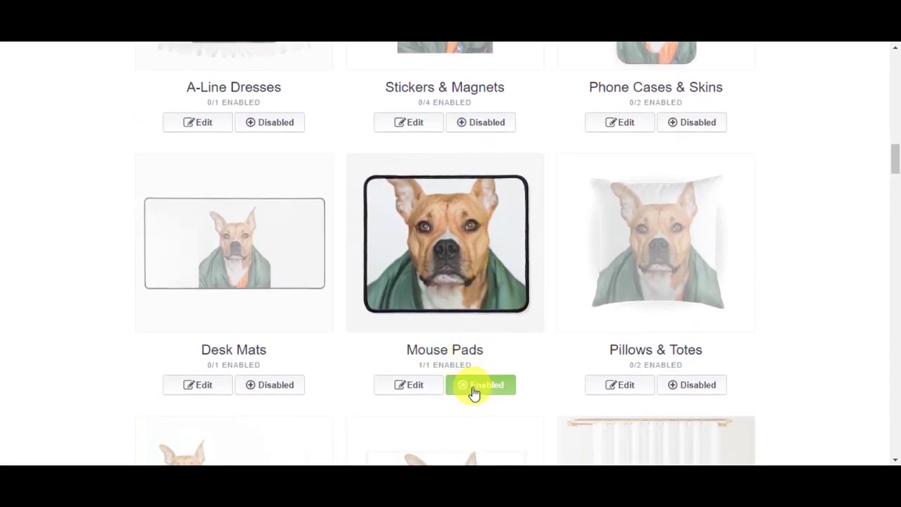
# - Reposition the dog image slightly on the Mouse Pads design, look at the pattern options and apply the changes
pyautogui.click(408, 387)
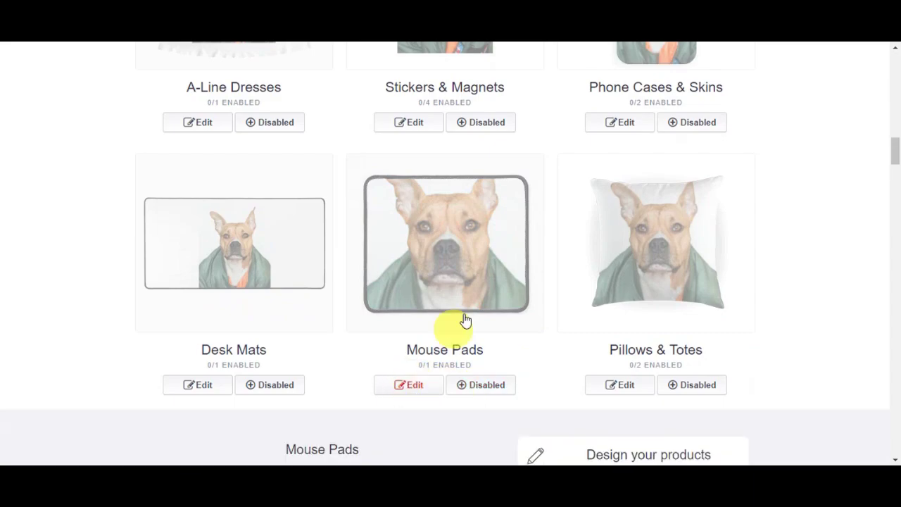
pyautogui.scroll(-5, 432, 221)
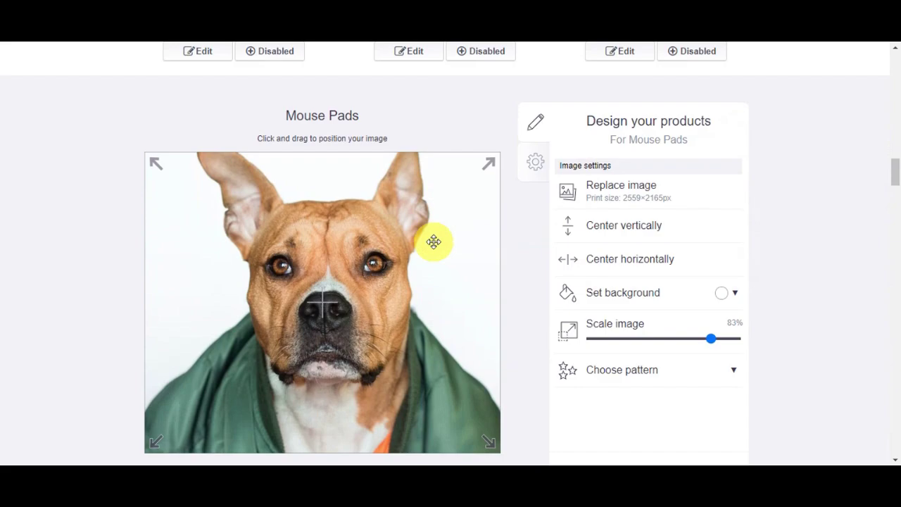
pyautogui.moveTo(370, 233)
pyautogui.mouseDown()
pyautogui.moveTo(321, 232)
pyautogui.moveTo(382, 203)
pyautogui.moveTo(372, 228)
pyautogui.moveTo(427, 226)
pyautogui.moveTo(370, 227)
pyautogui.moveTo(378, 261)
pyautogui.moveTo(374, 228)
pyautogui.mouseUp()
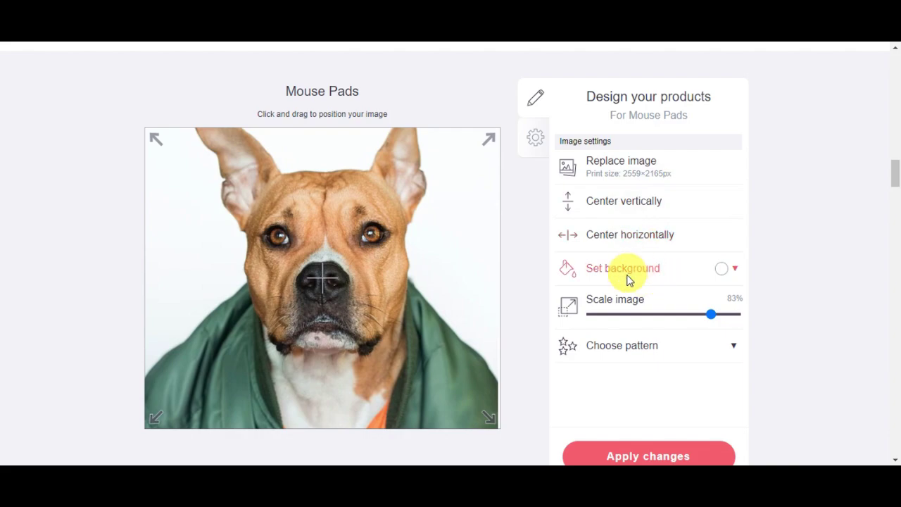
pyautogui.click(680, 346)
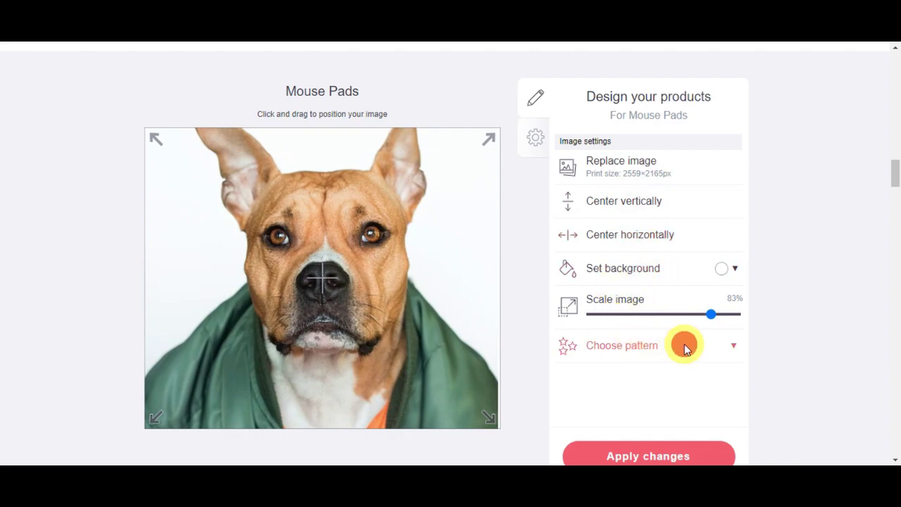
pyautogui.scroll(-1, 684, 347)
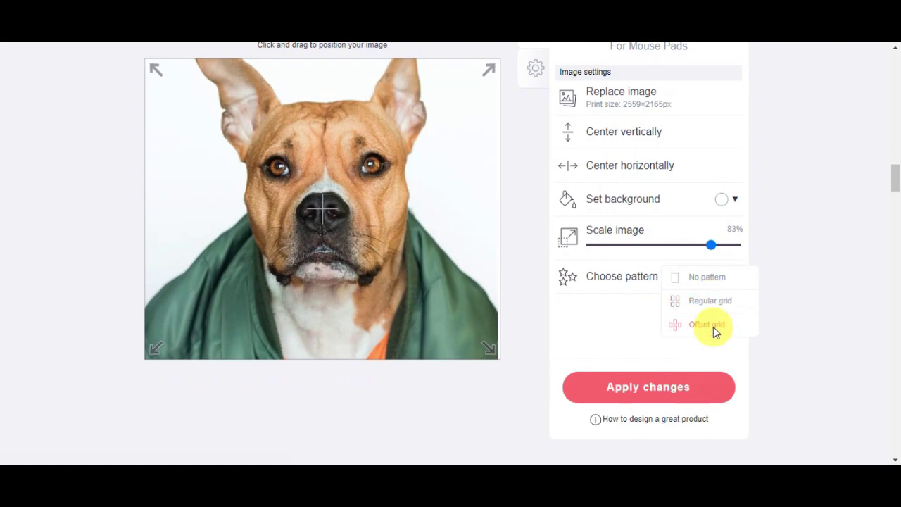
pyautogui.click(661, 395)
# - Choose Photography and Design & Illustration as the work's media types
pyautogui.scroll(1, 731, 199)
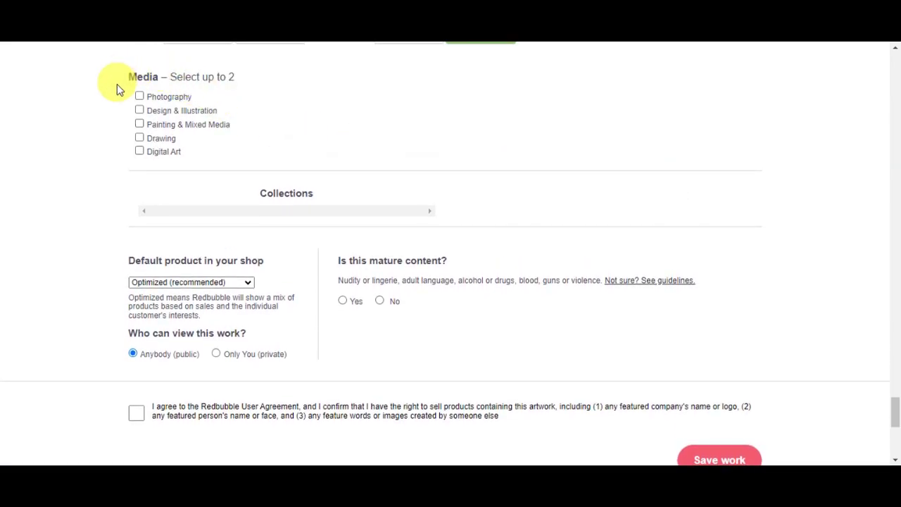
pyautogui.click(139, 98)
pyautogui.click(140, 111)
pyautogui.scroll(-1, 296, 178)
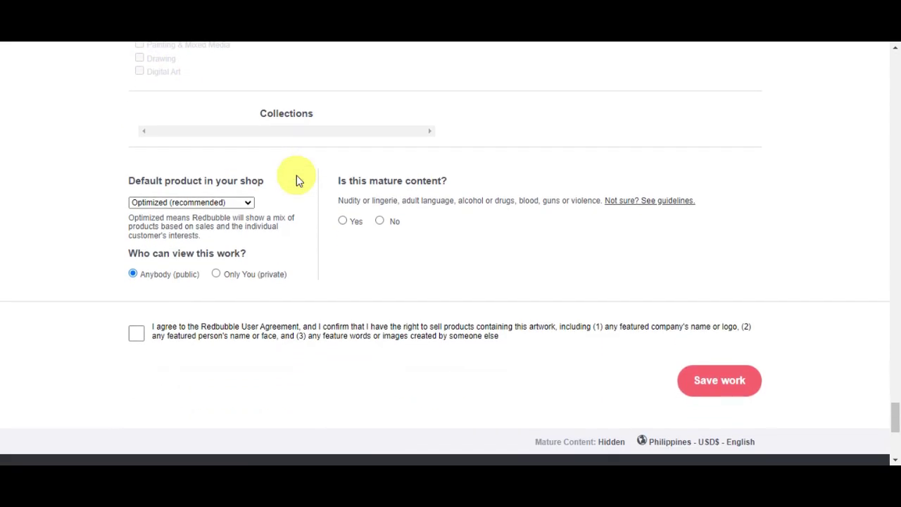
pyautogui.scroll(-1, 295, 178)
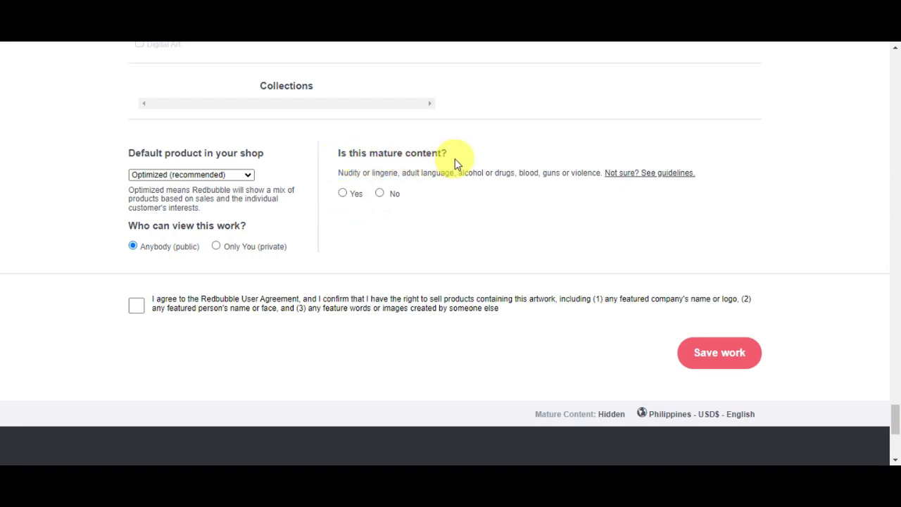
# - Mark the work as not mature content, accept the user agreement and save the work
pyautogui.click(382, 195)
pyautogui.scroll(-1, 308, 261)
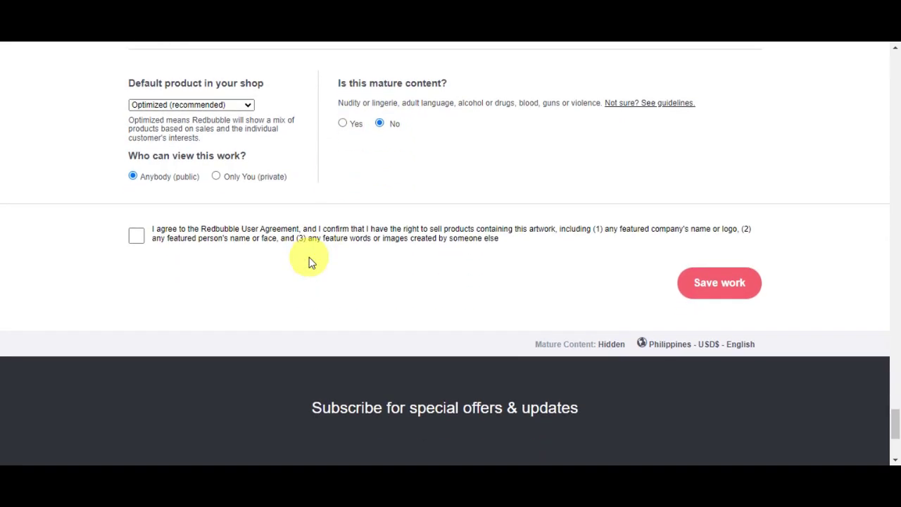
pyautogui.click(136, 235)
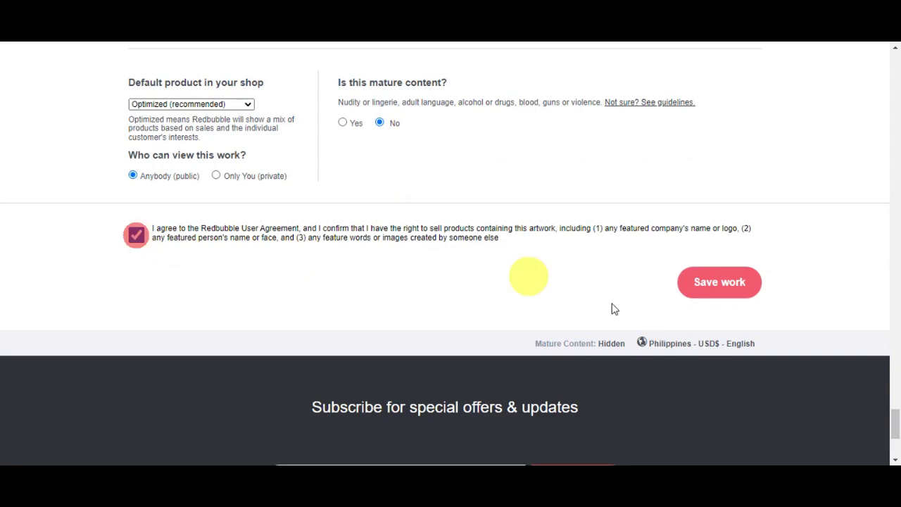
pyautogui.click(719, 289)
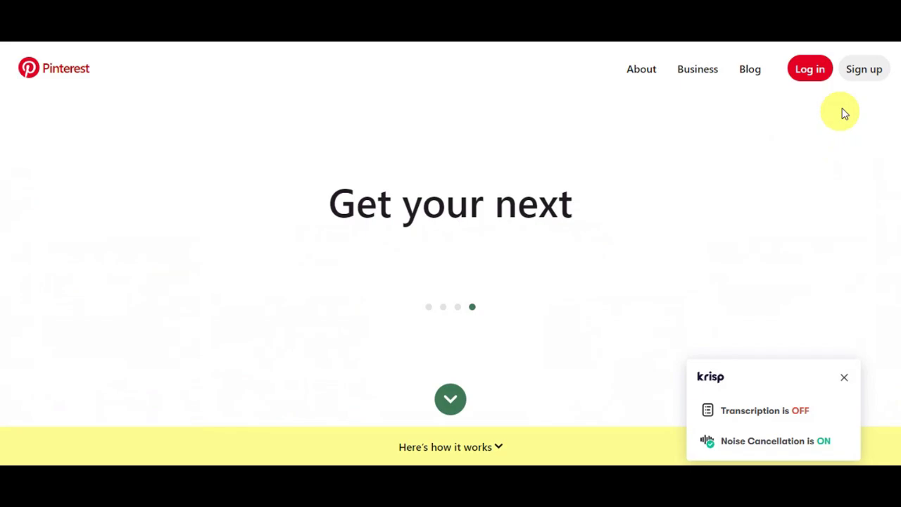
# - Switch to Pinterest and open the sign-up form for a new account
pyautogui.click(864, 70)
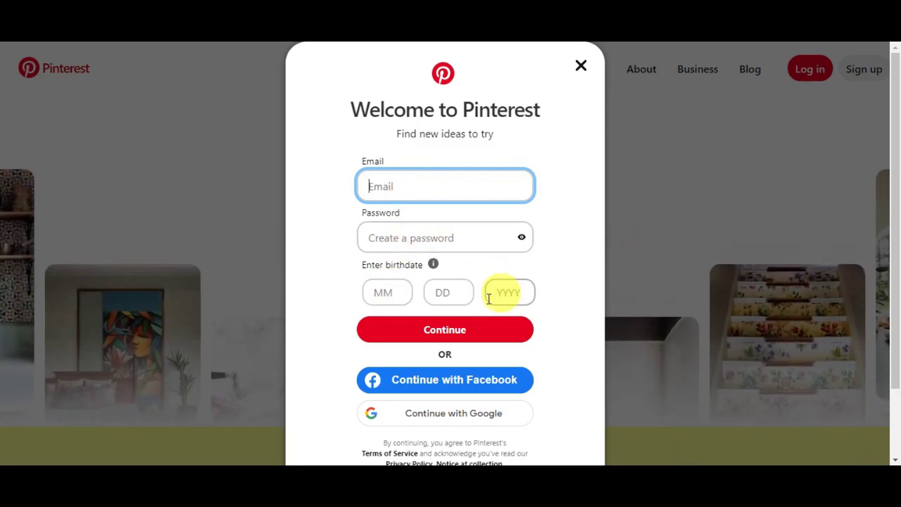
pyautogui.scroll(-1, 464, 339)
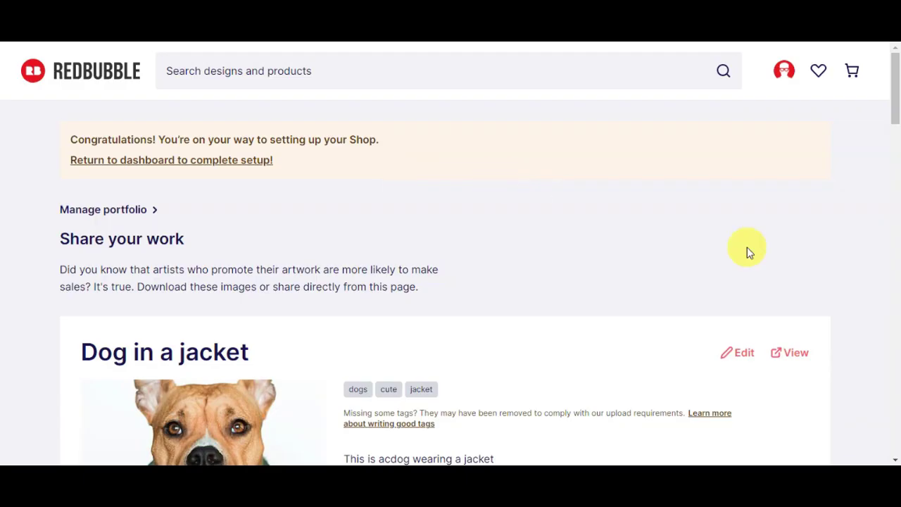
# - Return to Redbubble and look through the saved dog work's details and its product listings
pyautogui.scroll(-1, 748, 251)
pyautogui.scroll(-4, 747, 247)
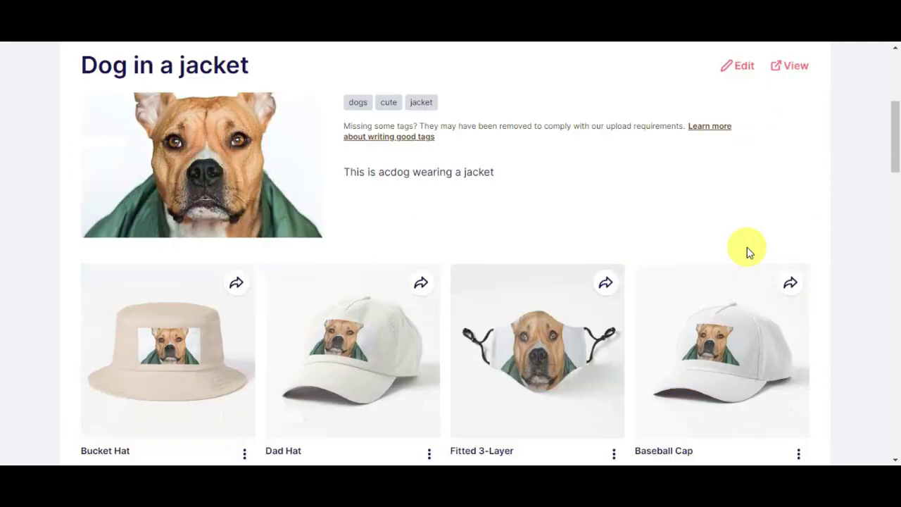
pyautogui.scroll(-3, 747, 247)
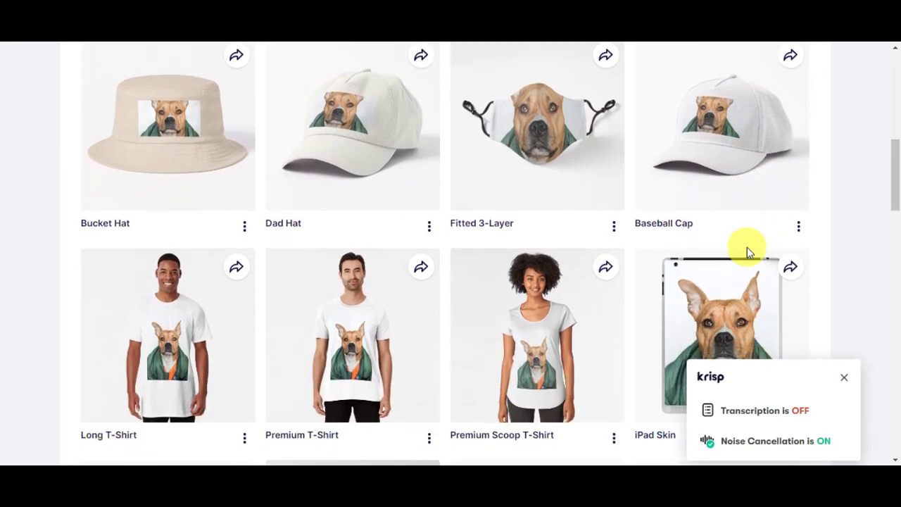
pyautogui.click(843, 379)
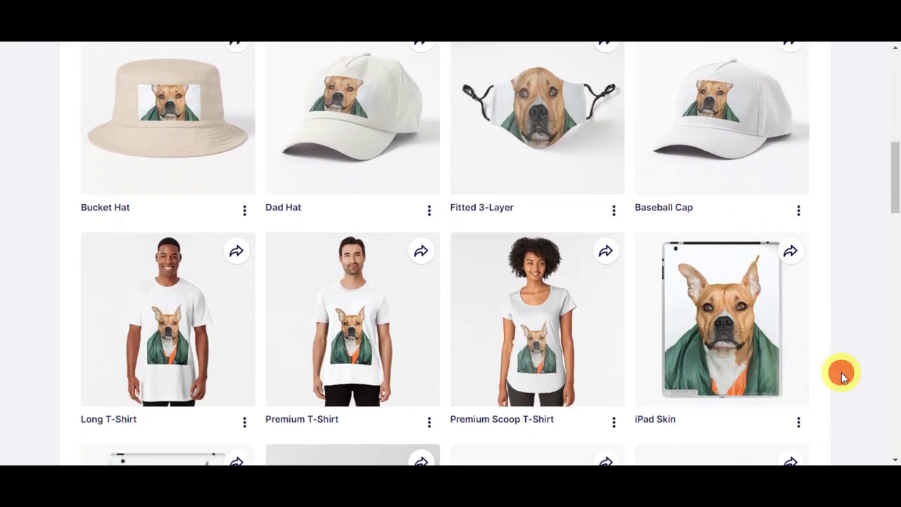
pyautogui.scroll(1, 840, 396)
pyautogui.scroll(-1, 847, 403)
pyautogui.scroll(-4, 847, 403)
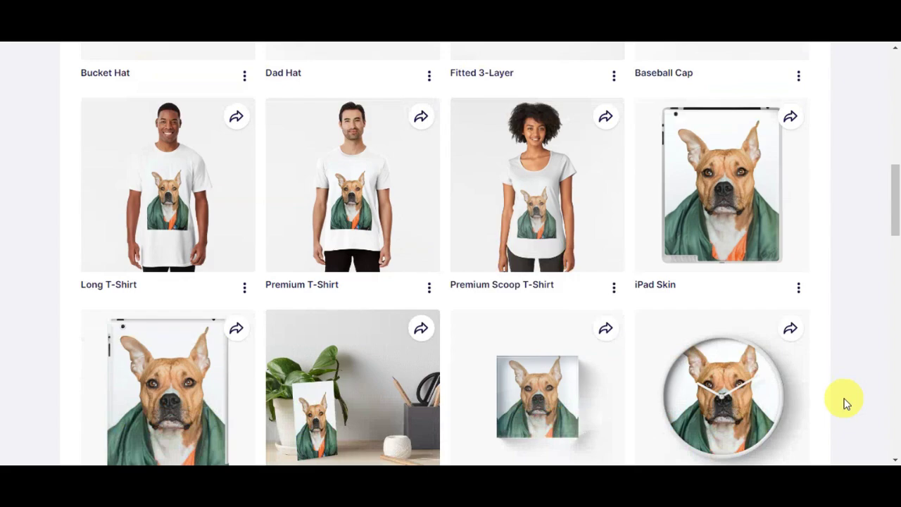
pyautogui.scroll(-4, 847, 404)
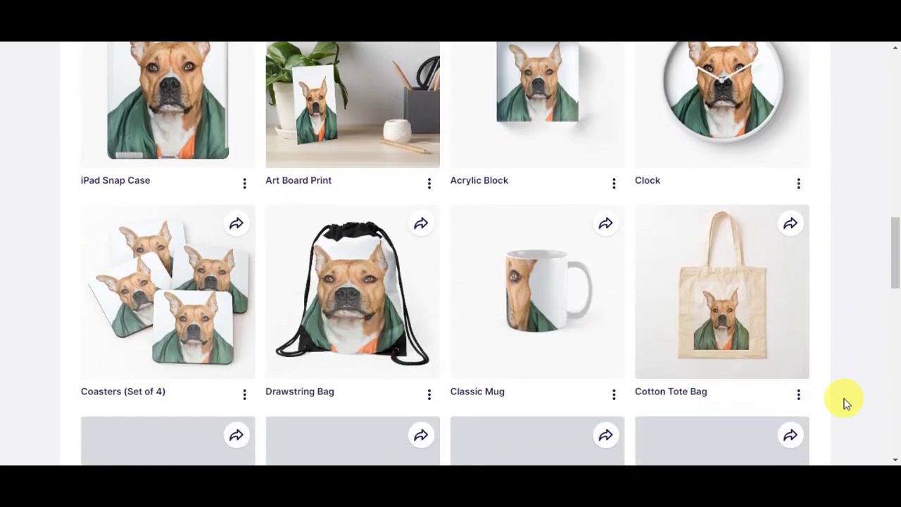
pyautogui.scroll(2, 847, 404)
pyautogui.scroll(-4, 846, 403)
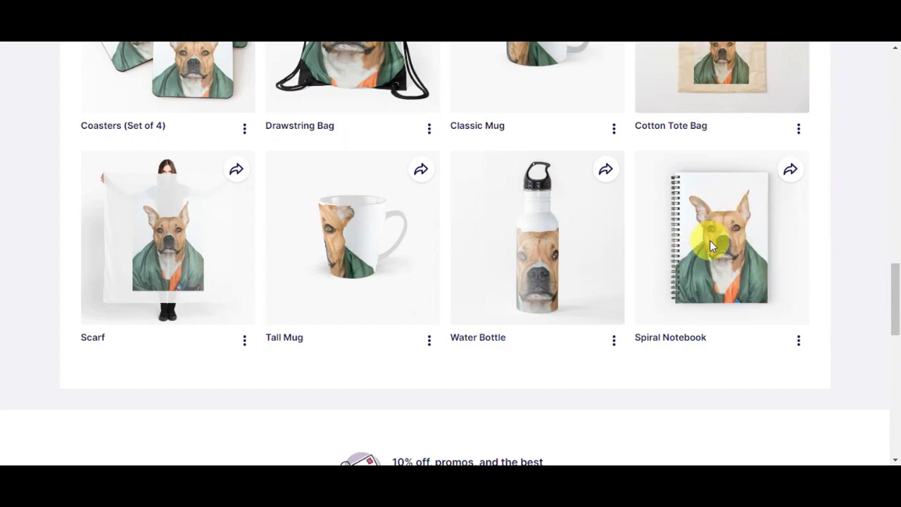
# - Look at the Spiral Notebook's product options and share the product as a pin on Pinterest
pyautogui.click(798, 342)
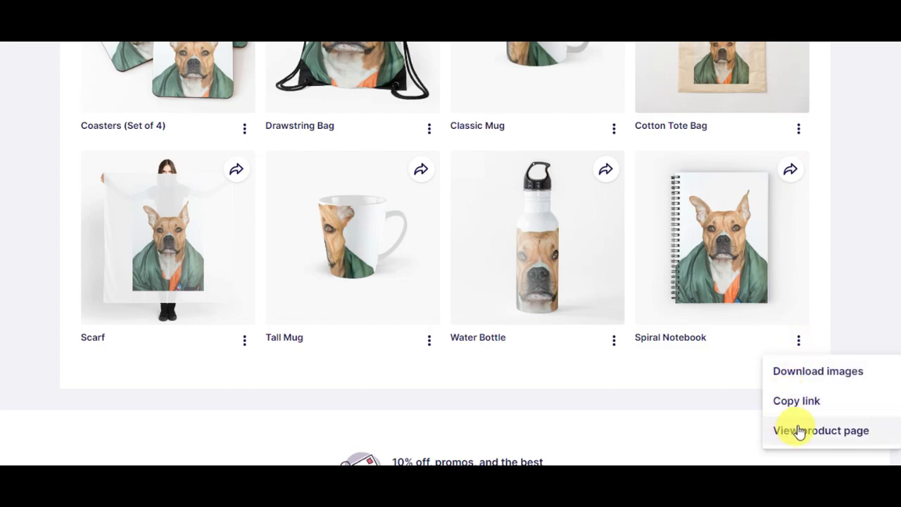
pyautogui.press('Up')
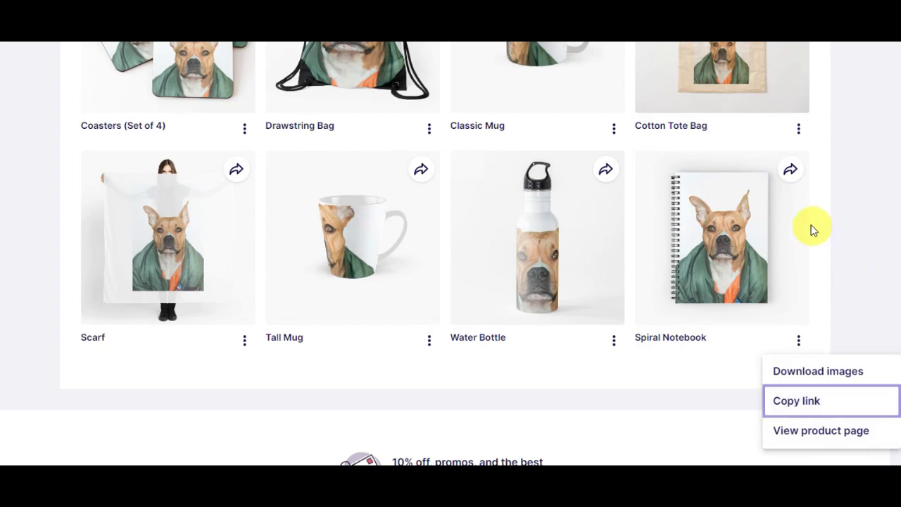
pyautogui.click(793, 176)
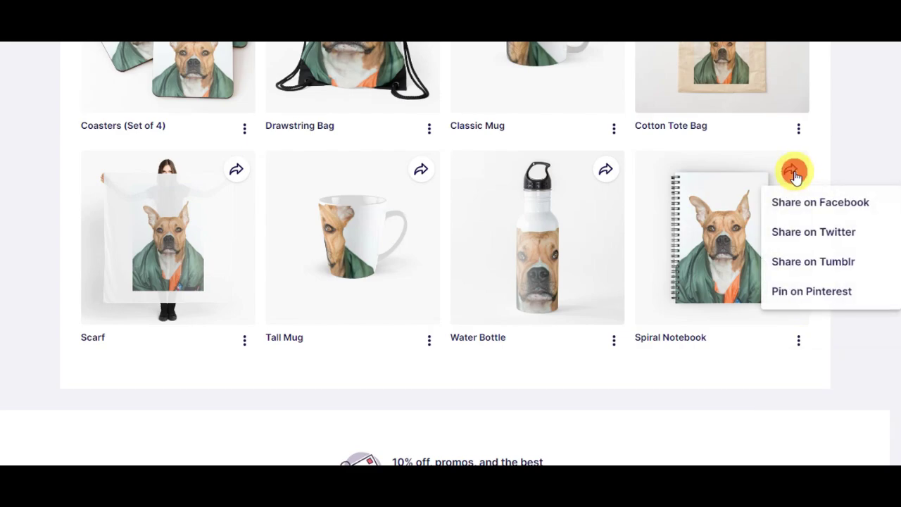
pyautogui.click(802, 294)
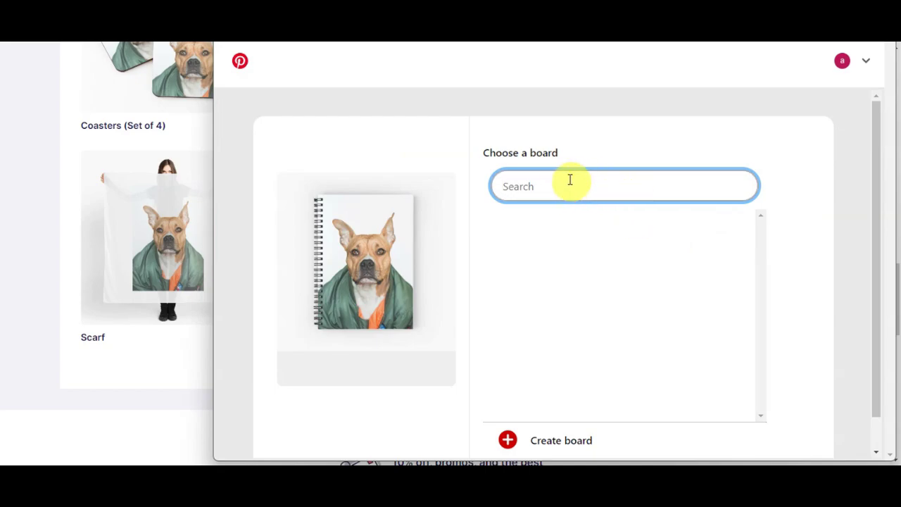
# - Create a Pinterest board named "Dog designs" and save the notebook pin to it
pyautogui.click(518, 441)
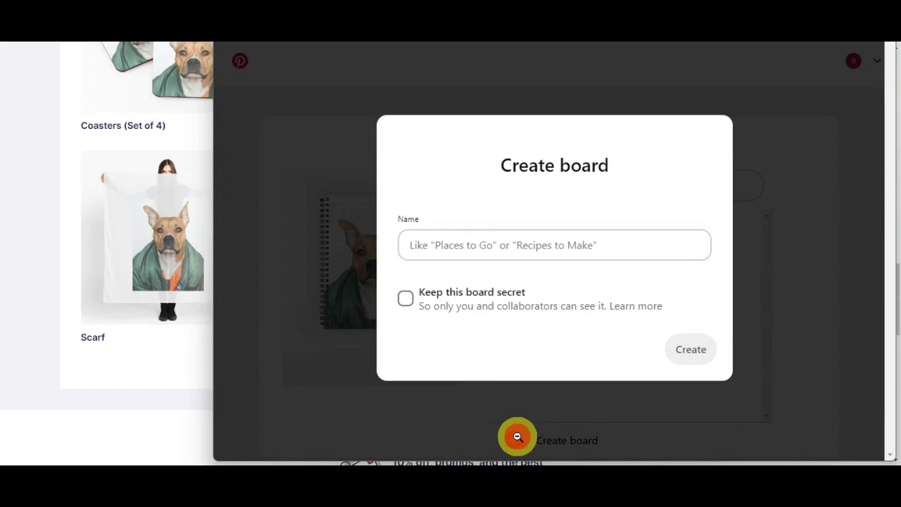
pyautogui.click(540, 251)
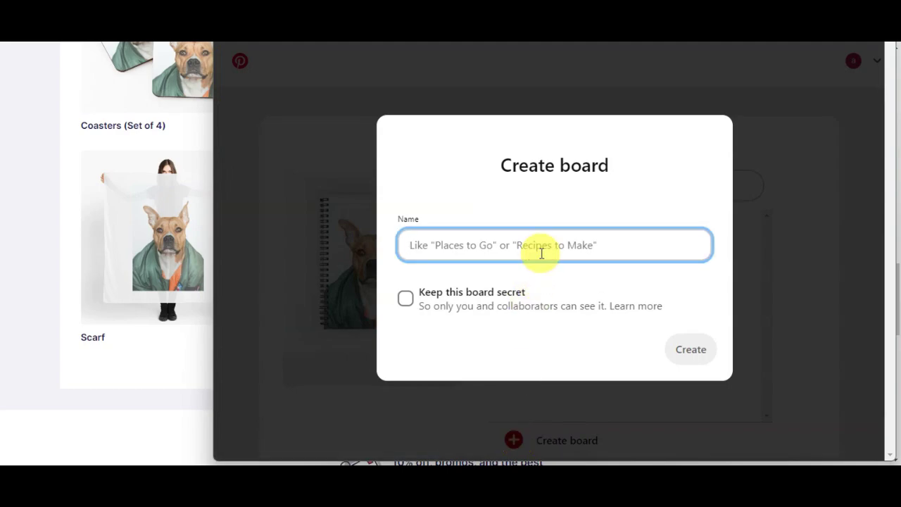
pyautogui.write('Do')
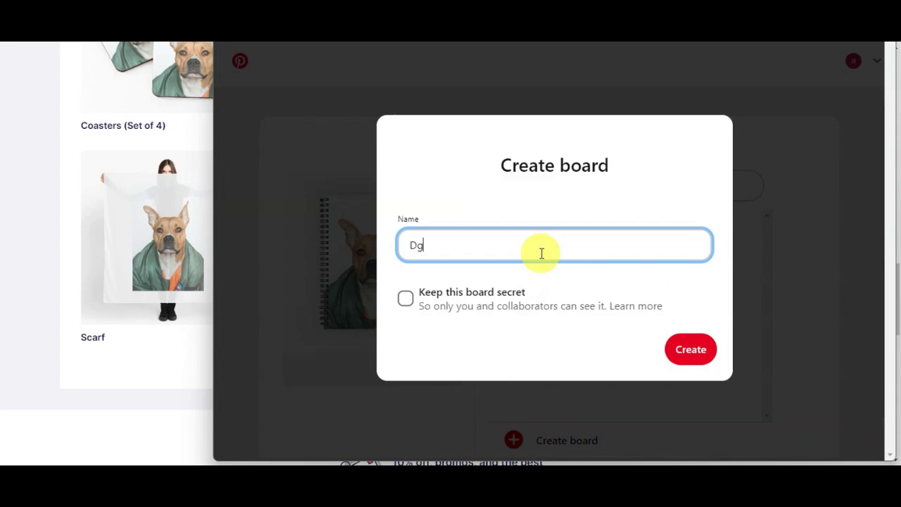
pyautogui.write('g designs')
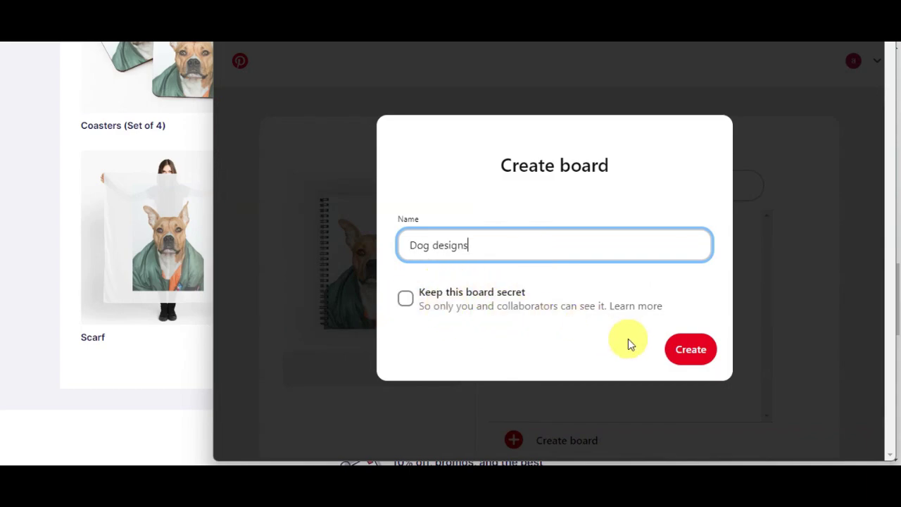
pyautogui.click(677, 348)
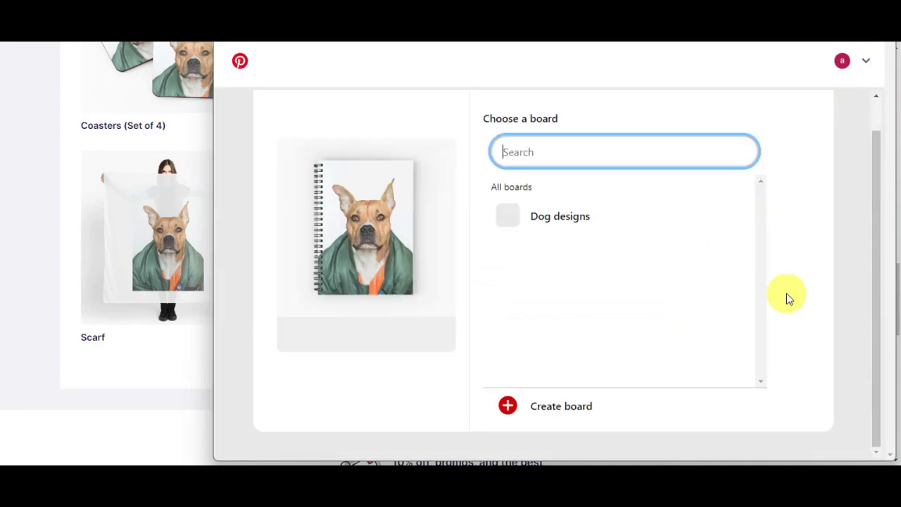
pyautogui.moveTo(674, 213)
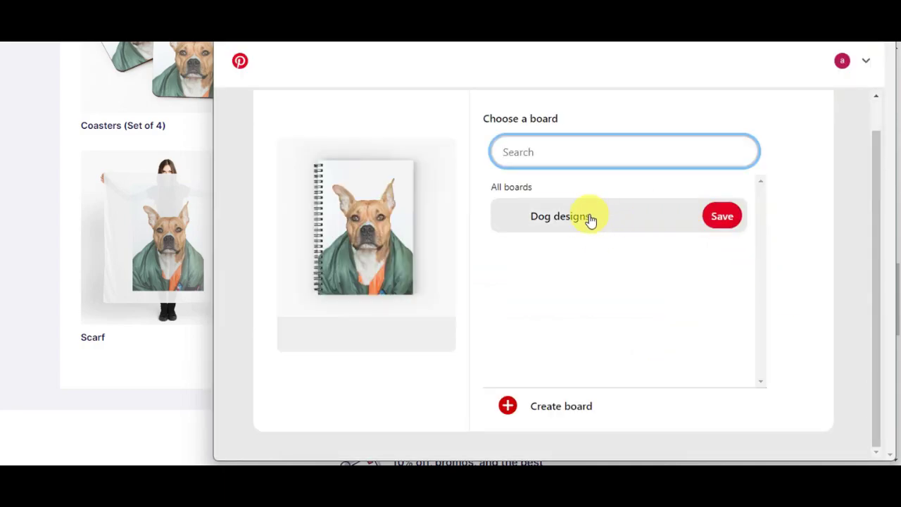
pyautogui.click(719, 221)
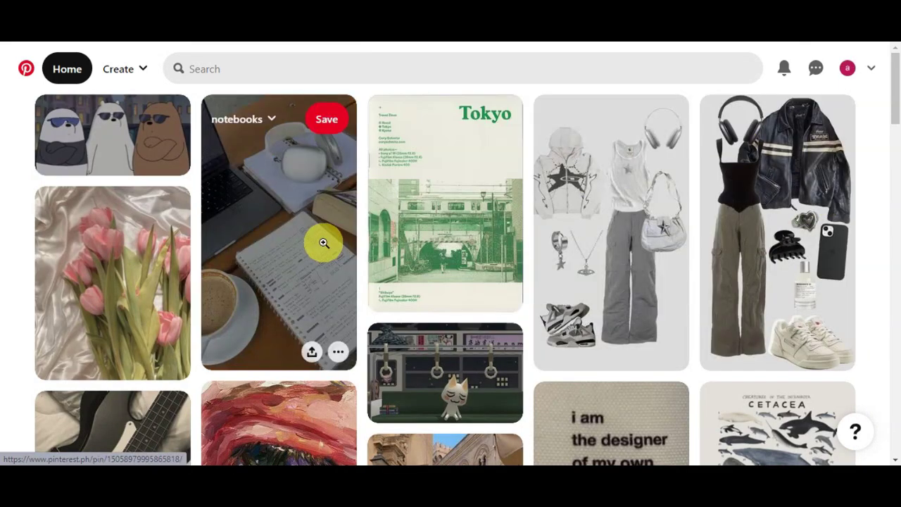
# - Start a new Pin from the Pinterest home page and choose the Dog designs board for it
pyautogui.click(137, 73)
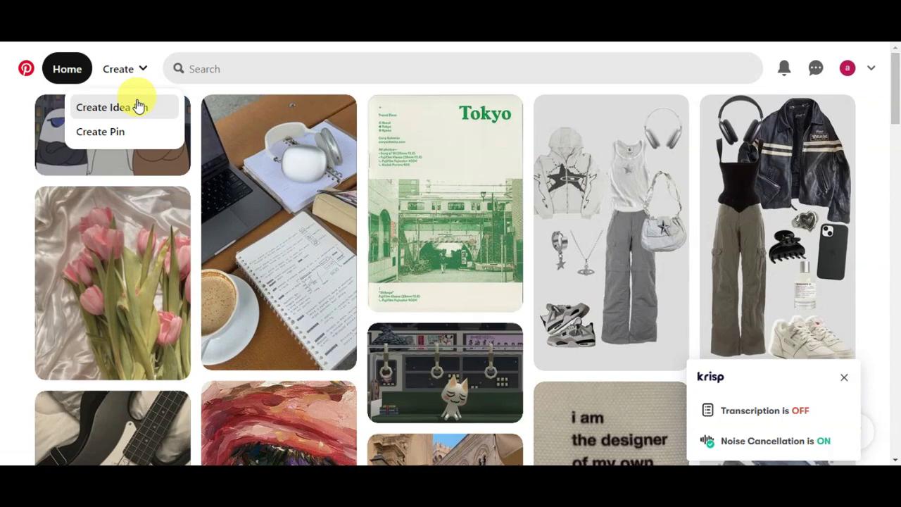
pyautogui.click(134, 132)
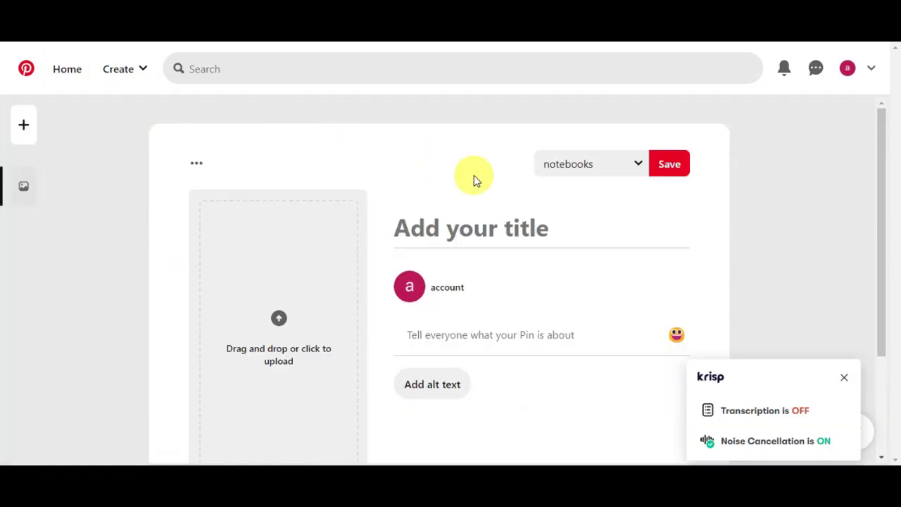
pyautogui.click(581, 171)
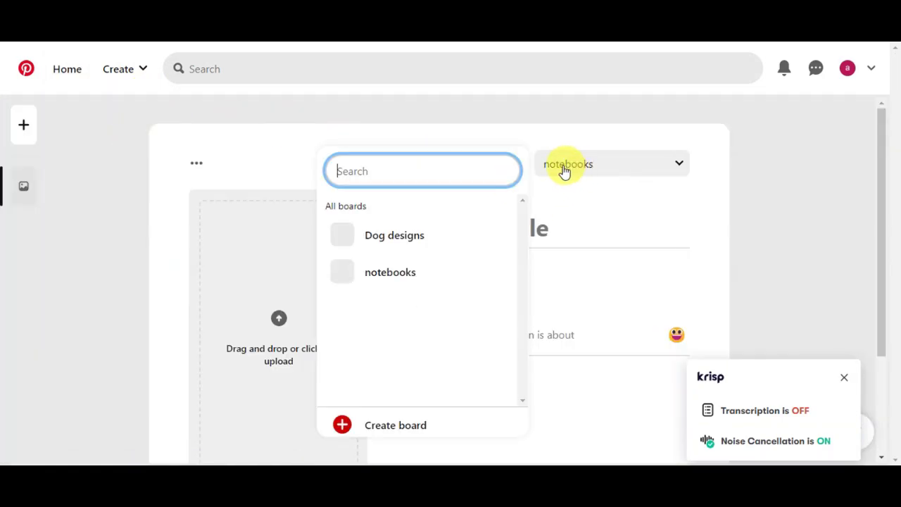
pyautogui.click(428, 235)
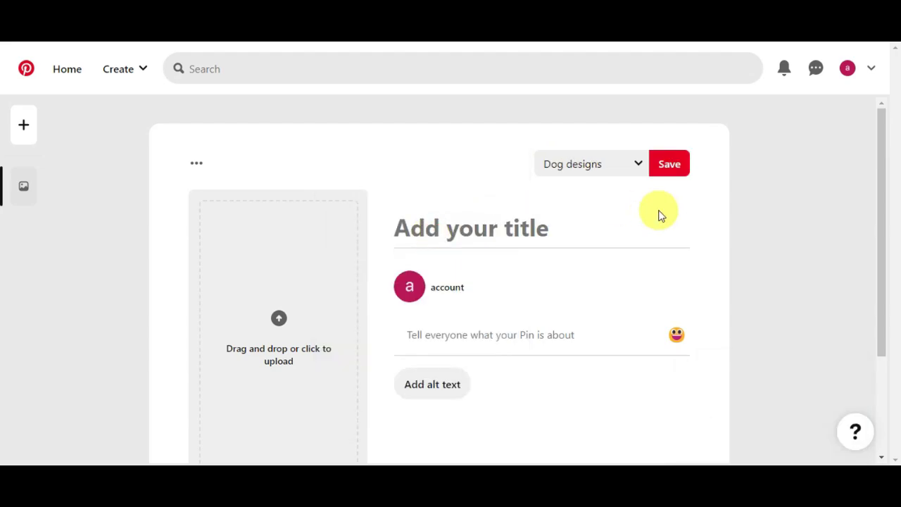
# - Title the pin "Dog Notebook" and describe it as "Dog design on a notebook"
pyautogui.scroll(-1, 582, 216)
pyautogui.click(579, 215)
pyautogui.write('D')
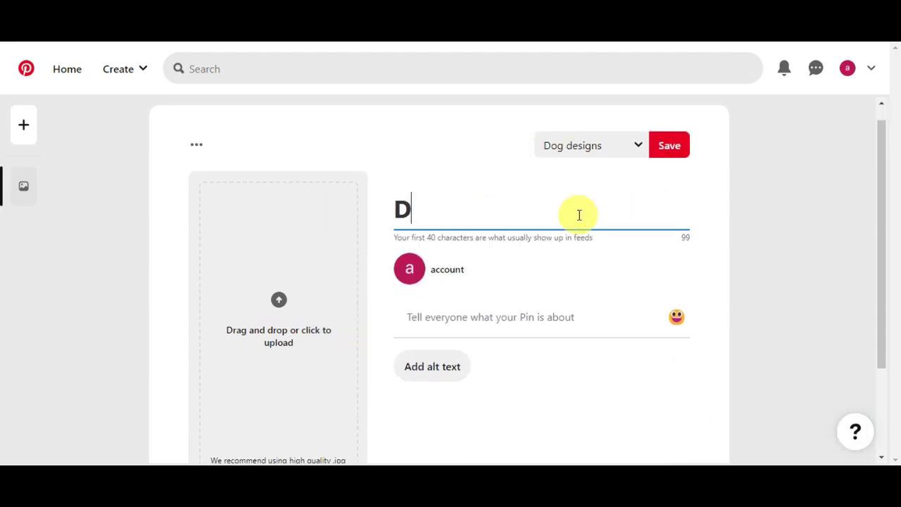
pyautogui.write('og Notebook')
pyautogui.scroll(-1, 579, 217)
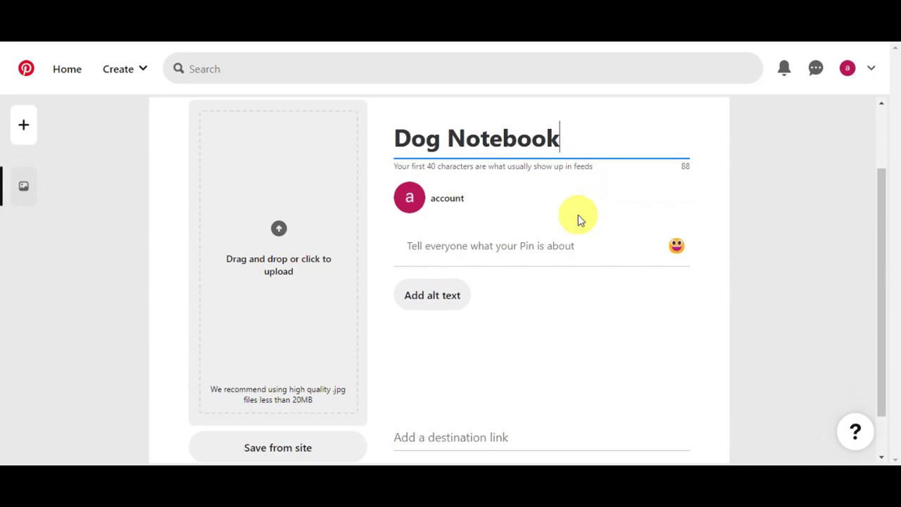
pyautogui.click(519, 247)
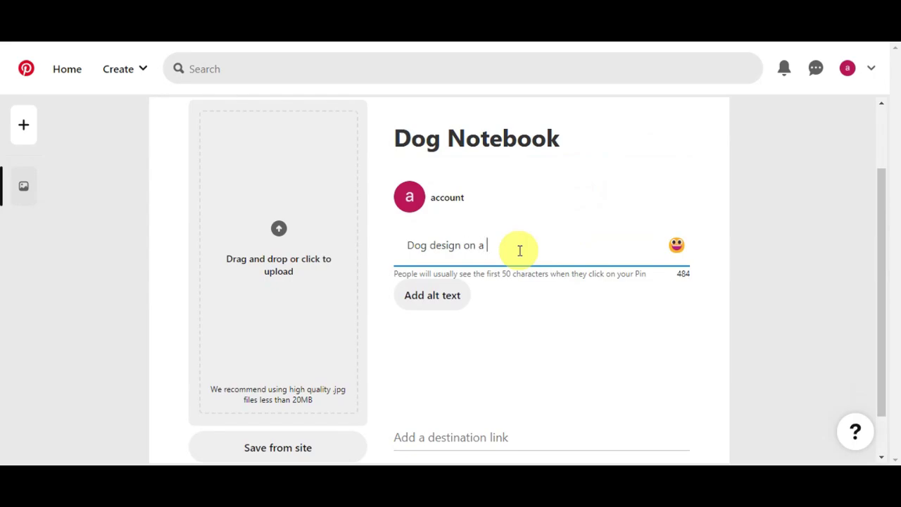
# - Add the work-151485810-spiral-notebook image from the Downloads folder to the pin
pyautogui.scroll(-1, 519, 226)
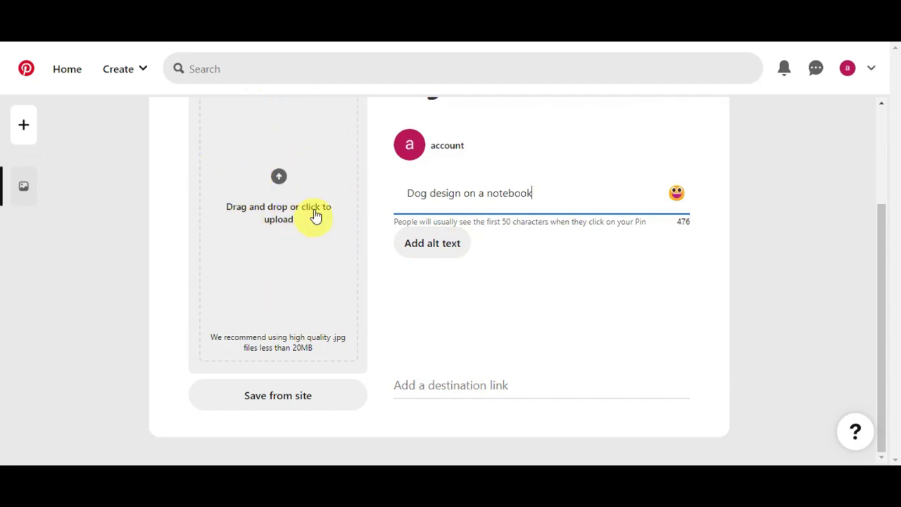
pyautogui.click(310, 240)
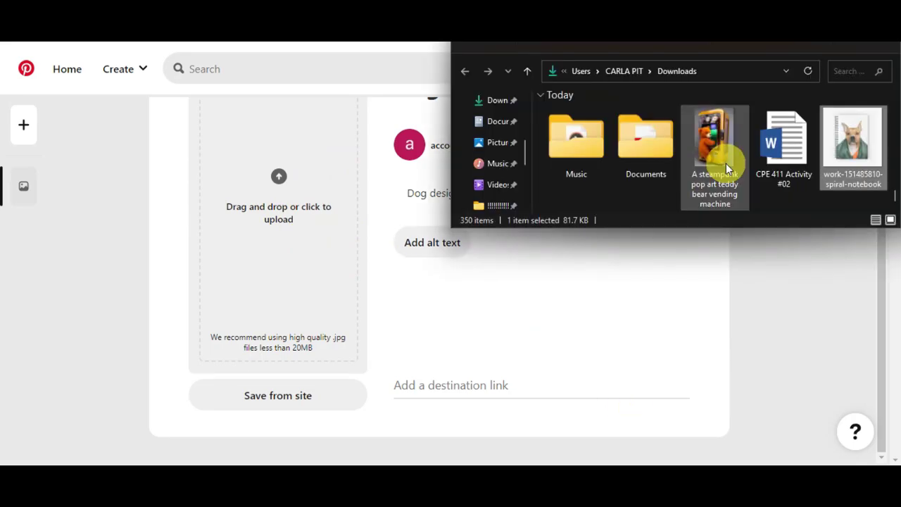
pyautogui.moveTo(873, 151); pyautogui.dragTo(278, 213)
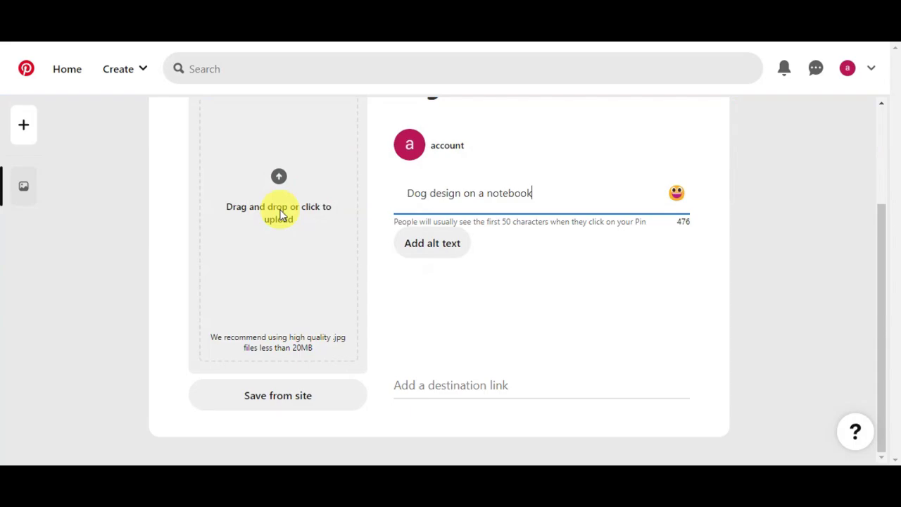
pyautogui.scroll(2, 307, 259)
pyautogui.scroll(-3, 307, 258)
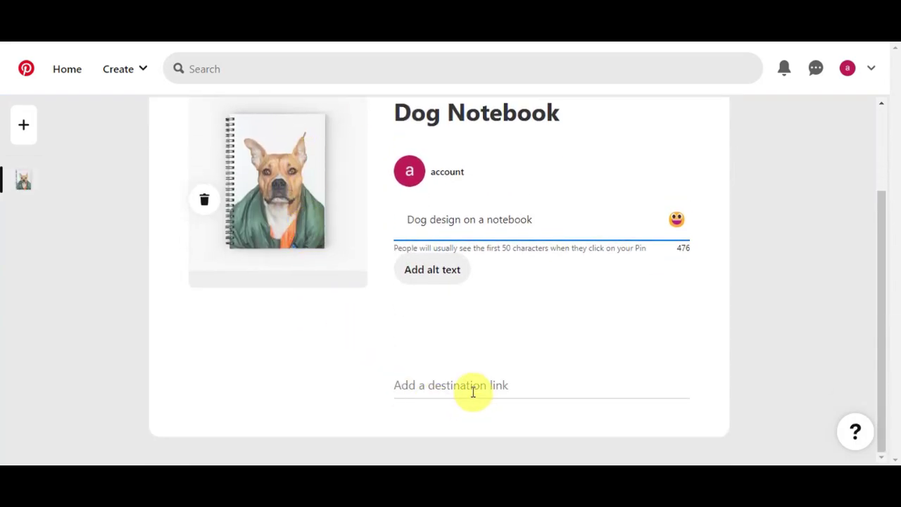
# - Switch to the Redbubble product page, close the notebook image downloads and copy the Spiral Notebook's link for the pin's destination
pyautogui.click(468, 387)
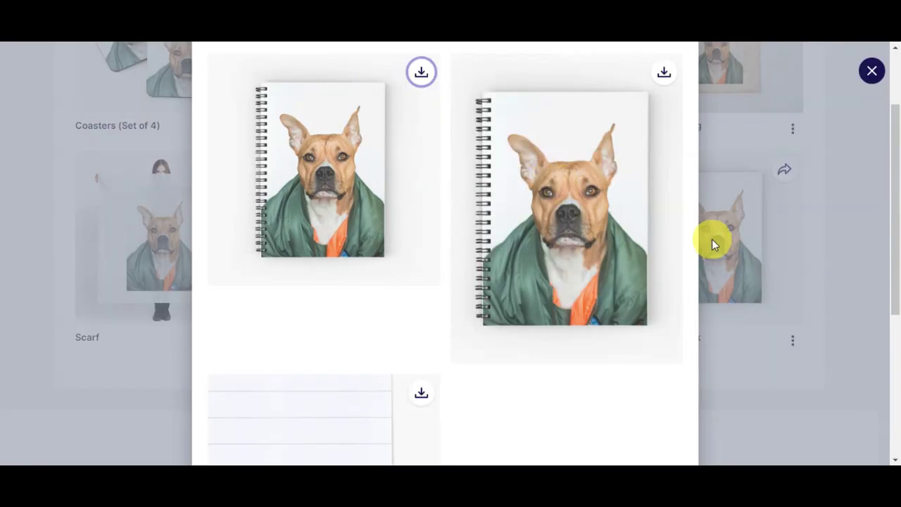
pyautogui.scroll(3, 712, 238)
pyautogui.click(851, 100)
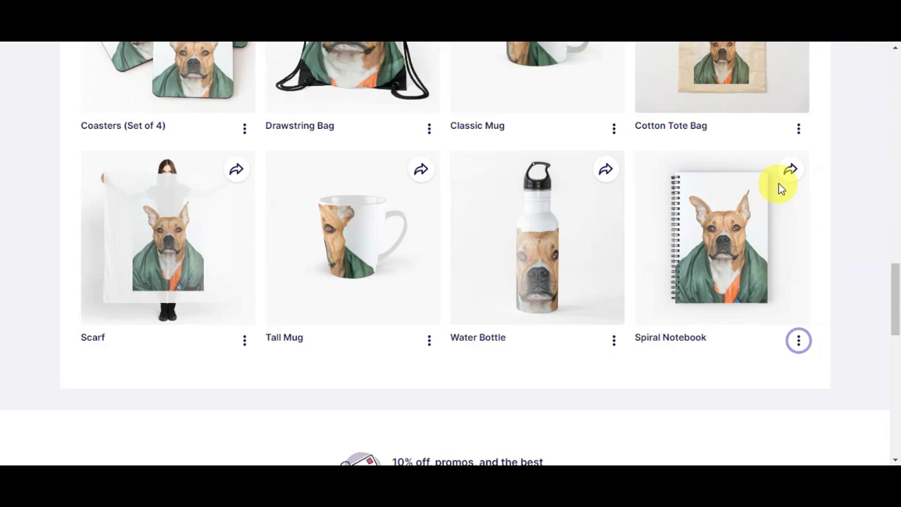
pyautogui.click(790, 171)
pyautogui.click(844, 168)
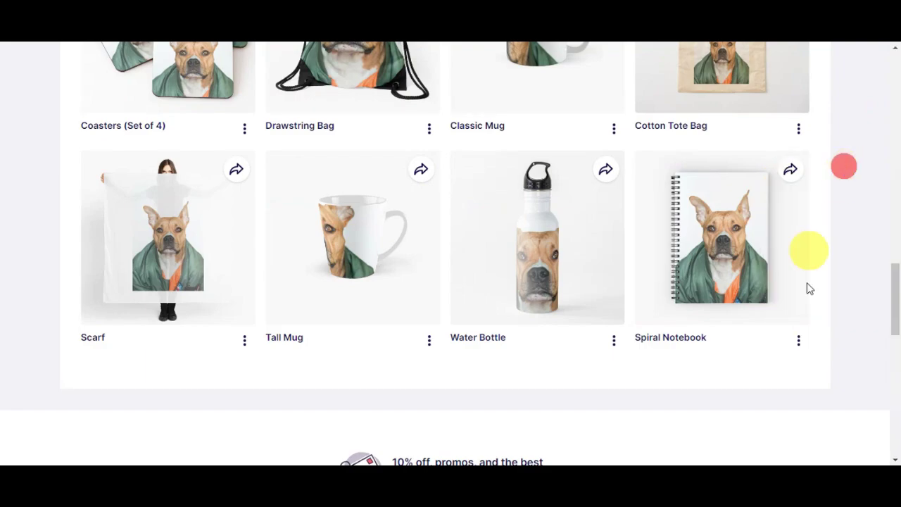
pyautogui.click(798, 339)
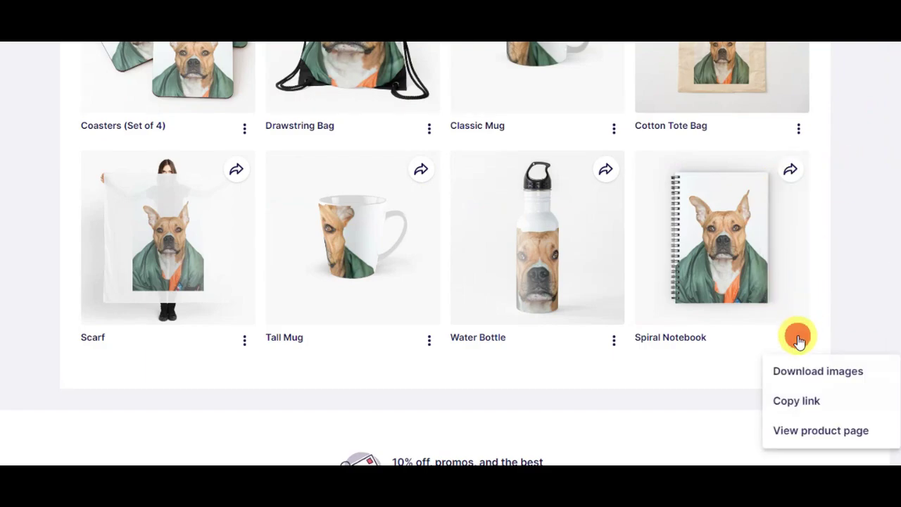
pyautogui.click(796, 407)
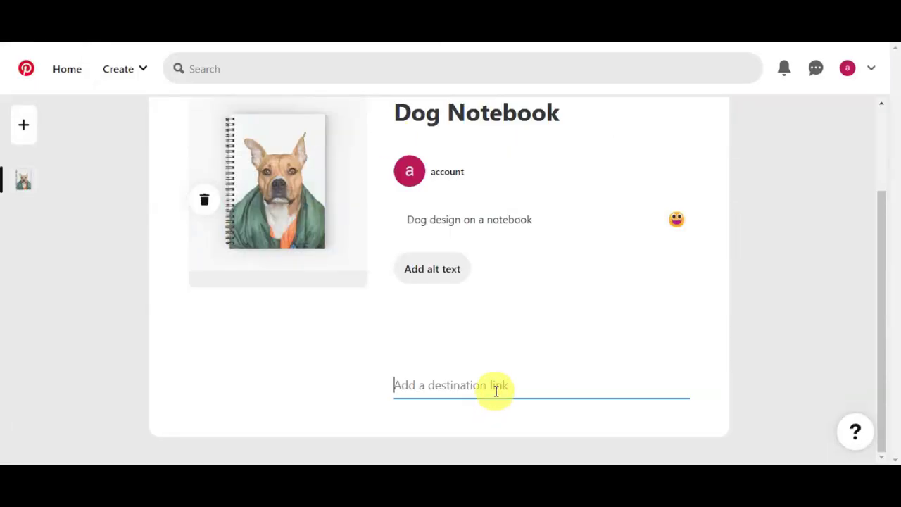
# - Add the copied Redbubble notebook link as the pin's destination link and save the pin to the Dog designs board
pyautogui.hotkey('ctrl', 'v')
pyautogui.scroll(1, 577, 286)
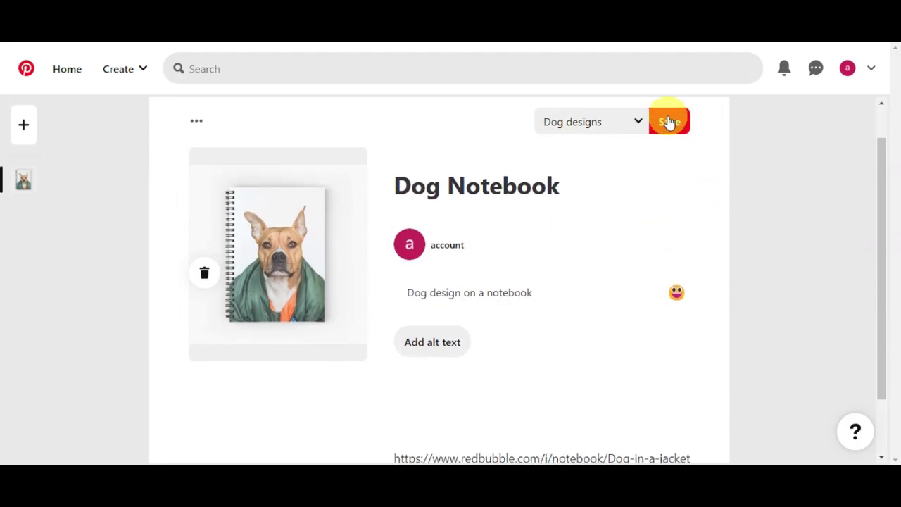
pyautogui.click(668, 122)
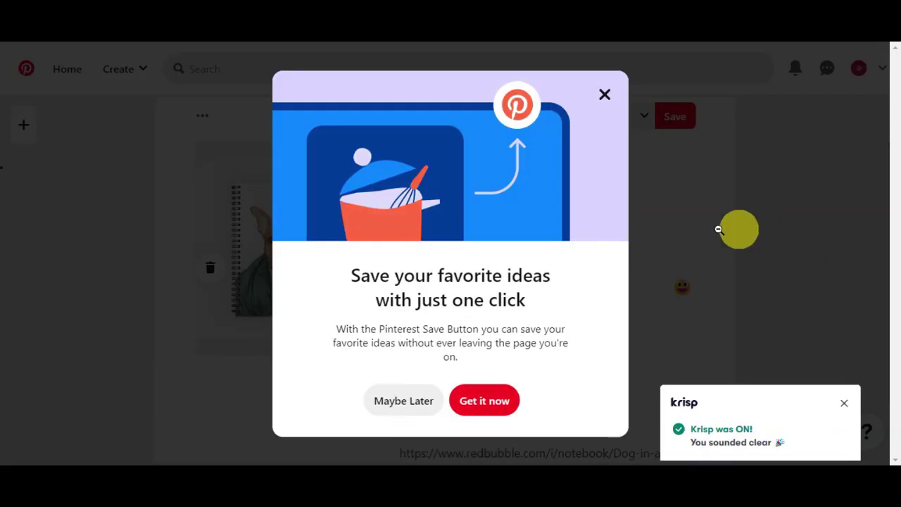
pyautogui.click(605, 95)
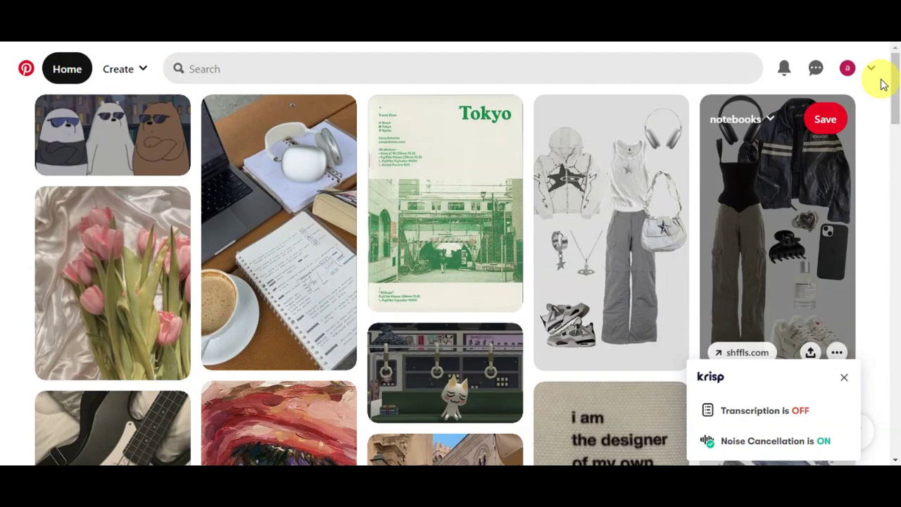
# - Open the Dog designs board from the account's profile and examine the published notebook pin
pyautogui.click(850, 68)
pyautogui.scroll(-1, 624, 231)
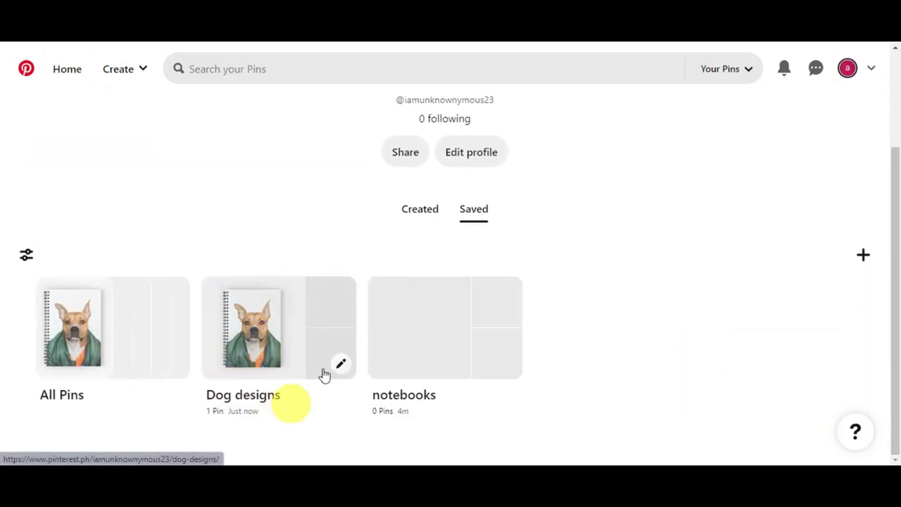
pyautogui.click(274, 330)
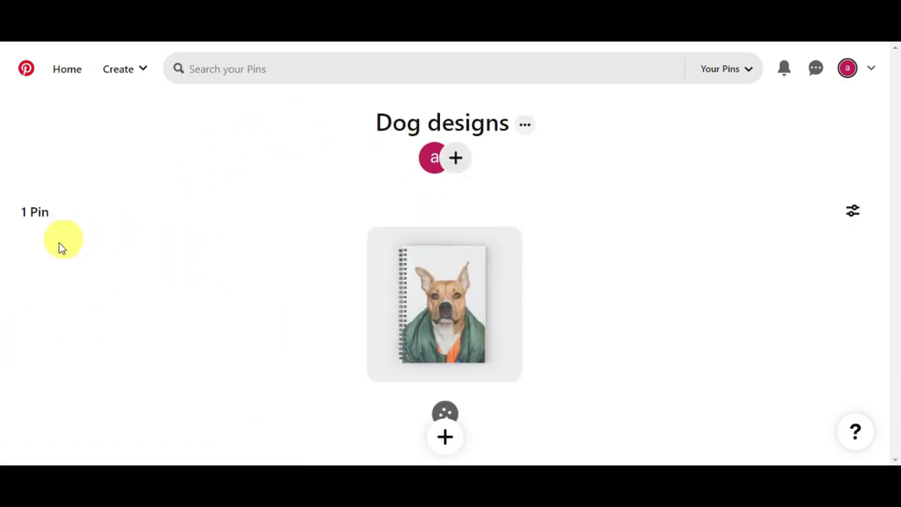
pyautogui.scroll(-2, 506, 349)
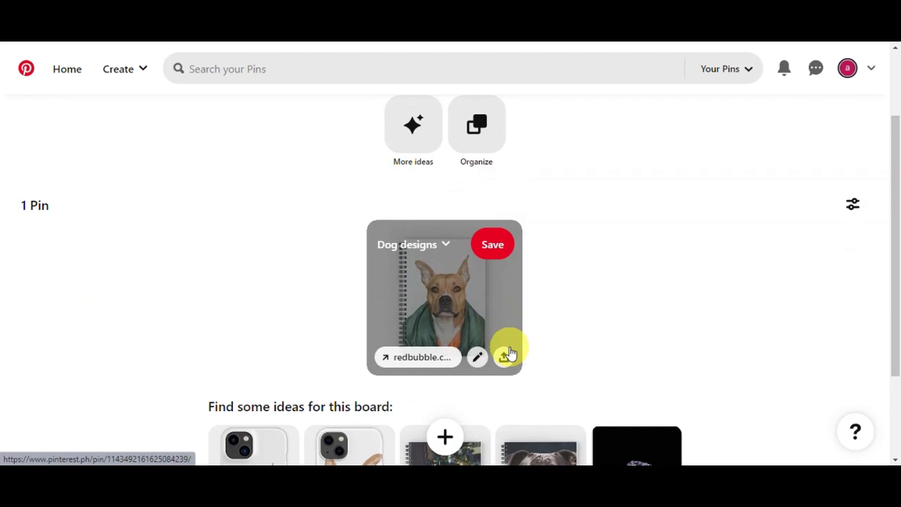
pyautogui.scroll(-1, 670, 292)
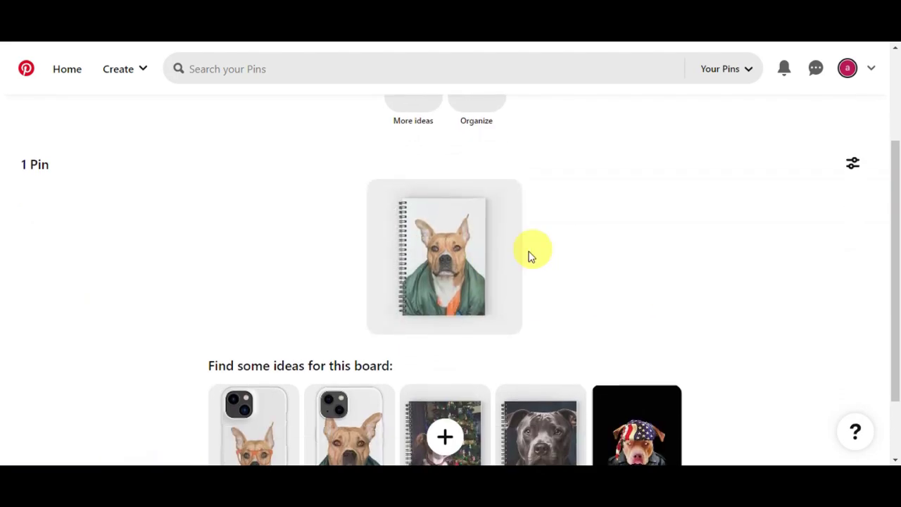